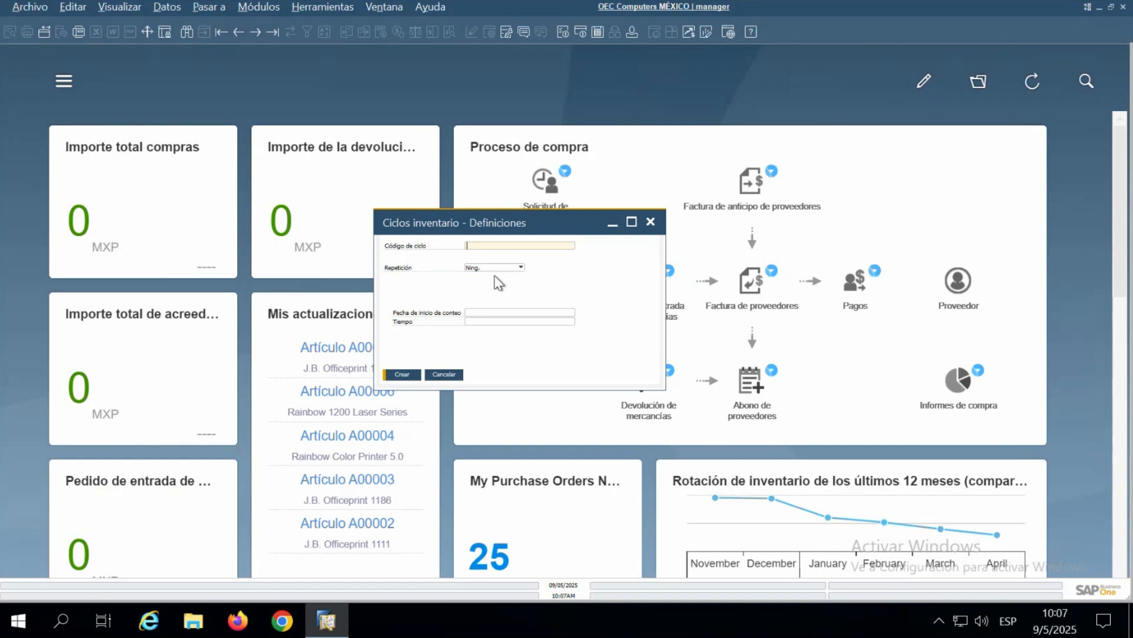
- Create the inventory cycle WEBINAR with Mensual repetition and close the cycle definitions
text(WEBINAR)
click(490, 268)
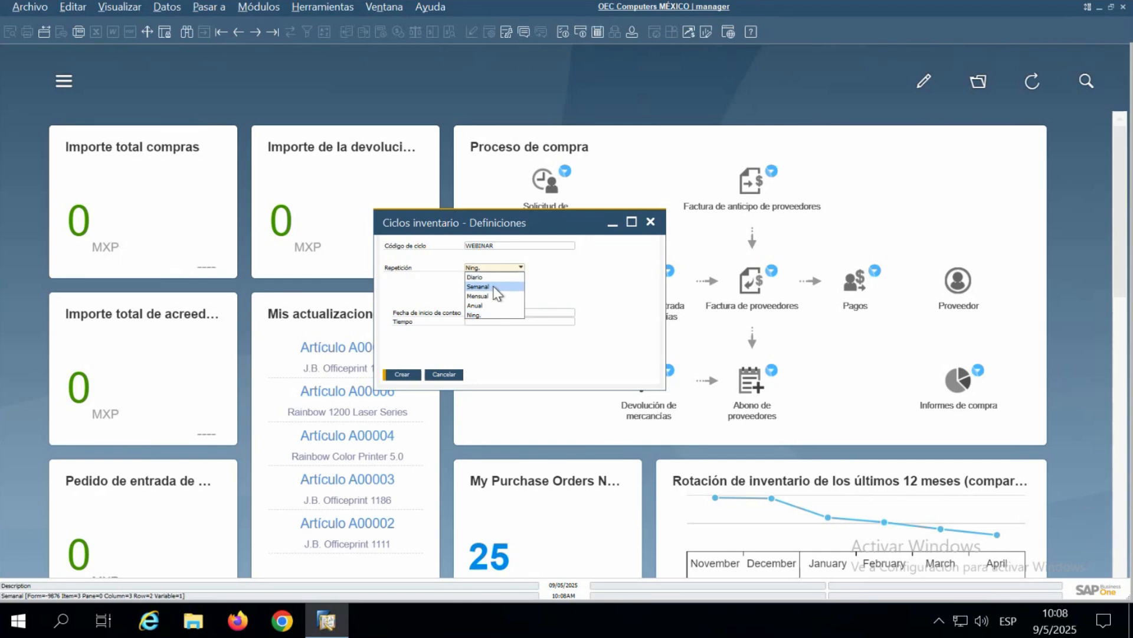
click(493, 296)
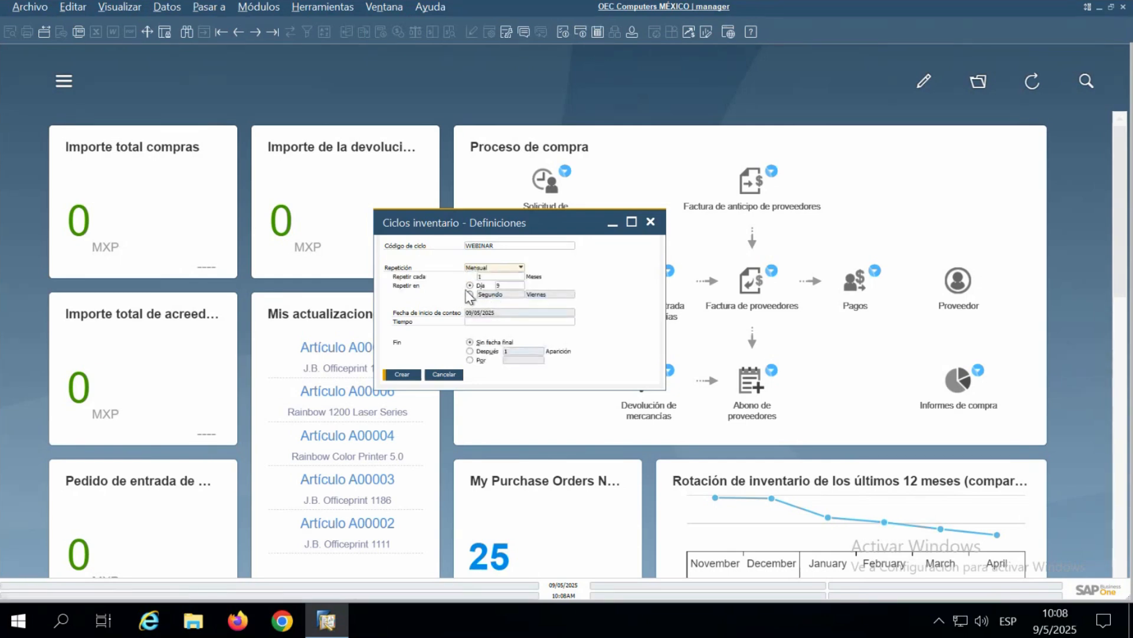
click(487, 276)
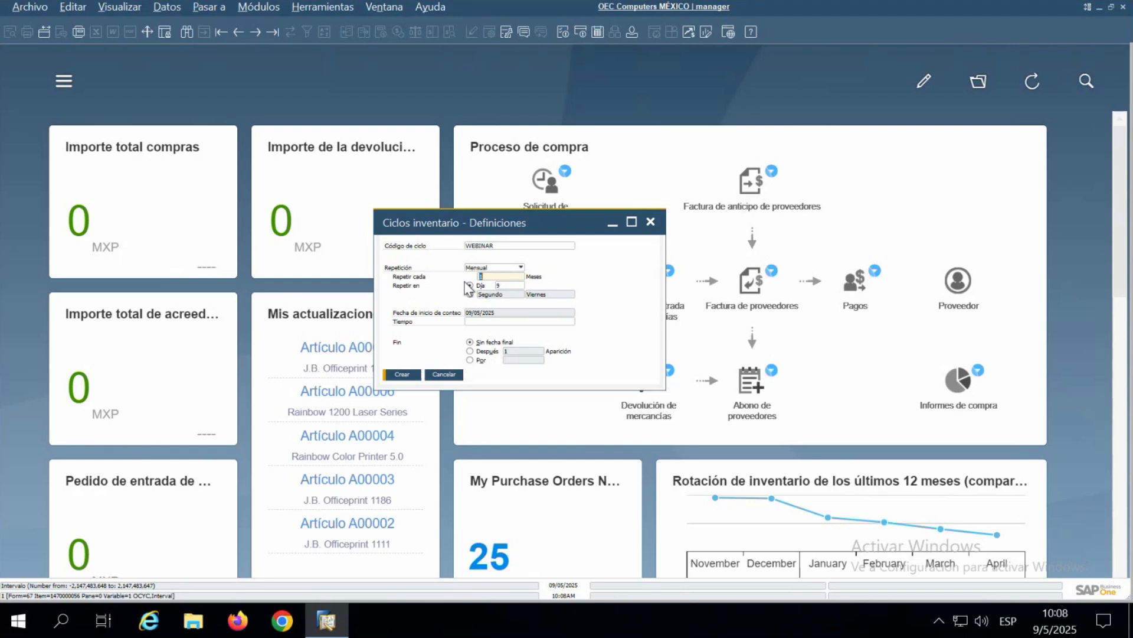
click(504, 284)
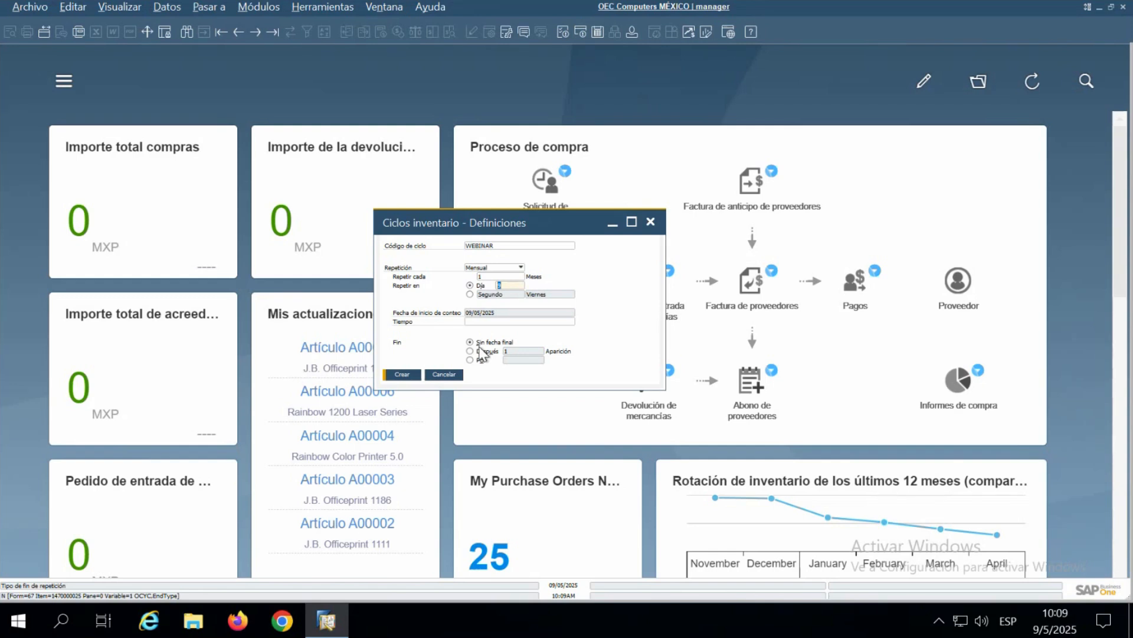
click(407, 376)
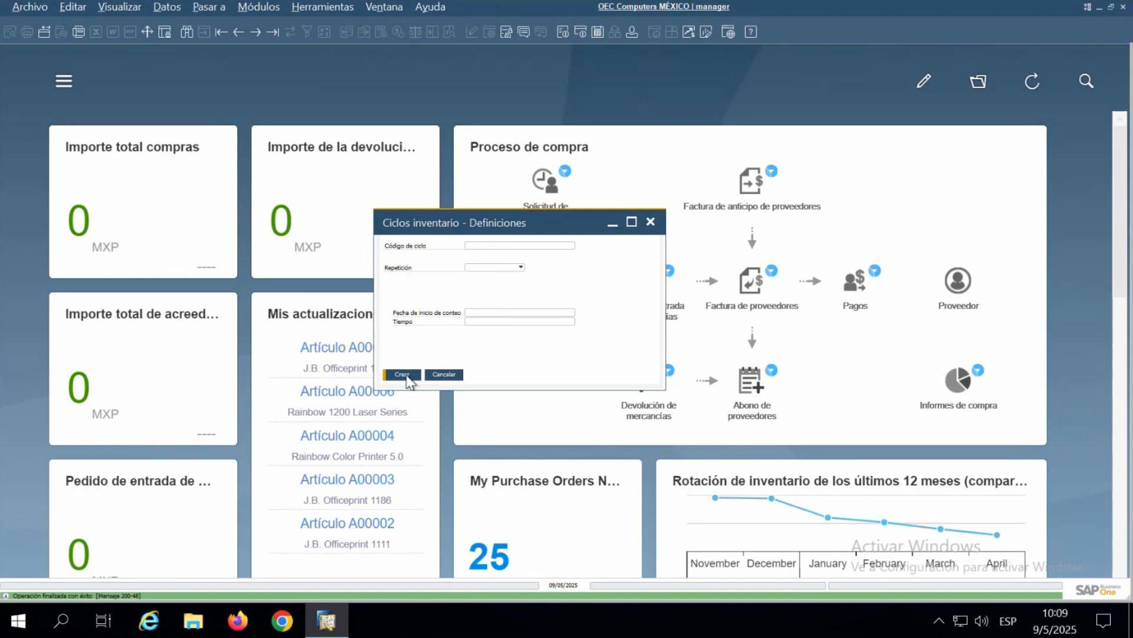
click(651, 222)
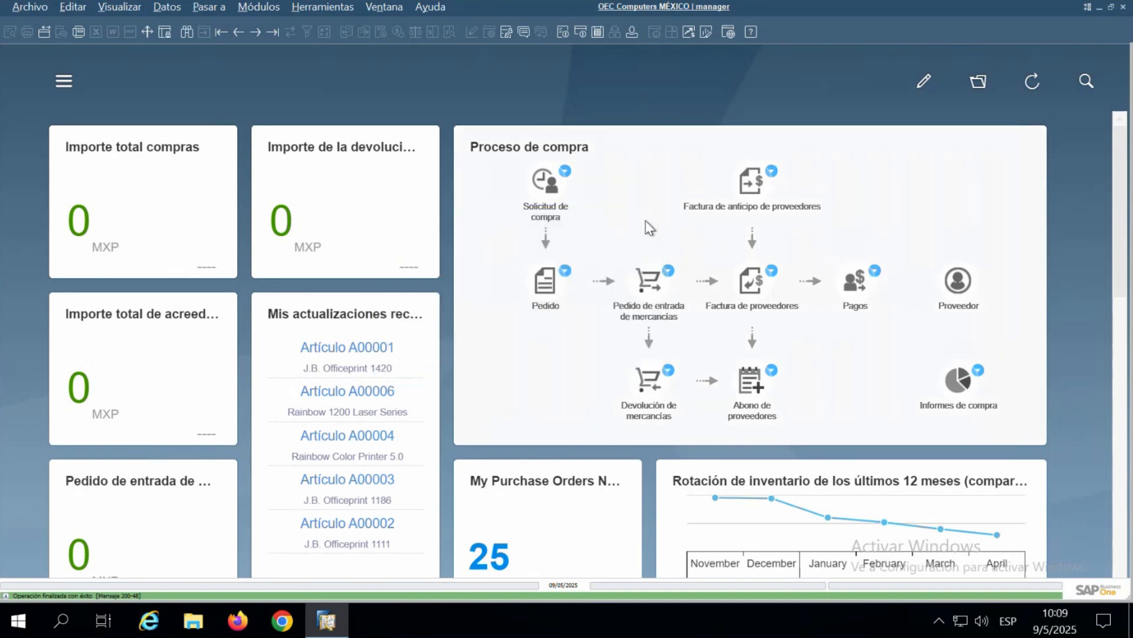
- Open the inventory cycle count determination for warehouse 01 and go to the start of its item group list
click(260, 8)
mouse_move(286, 26)
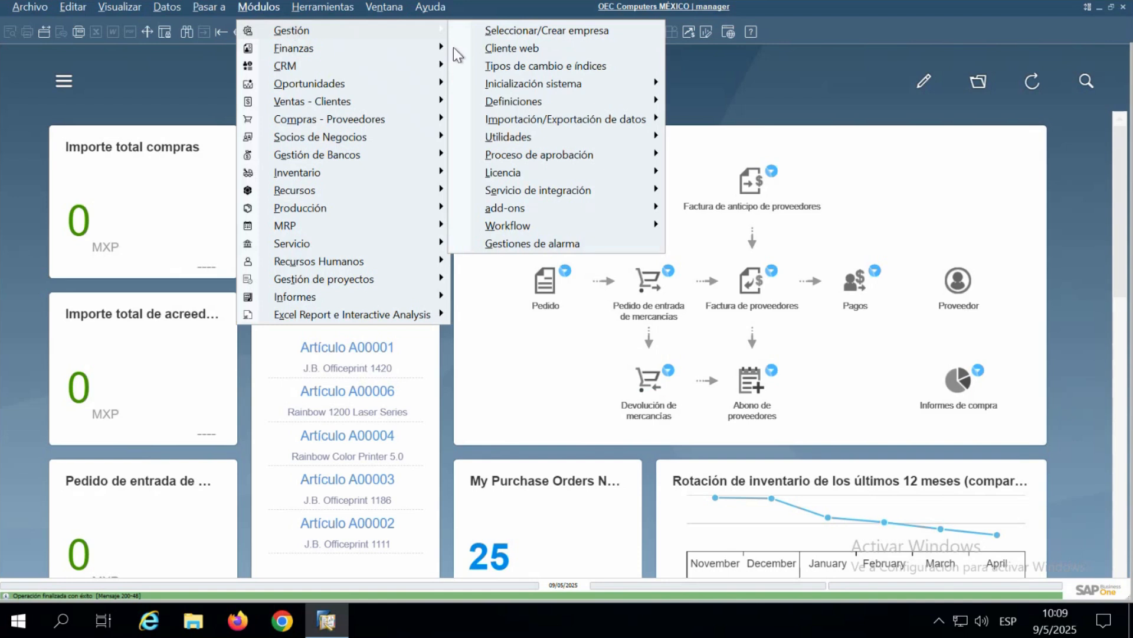
mouse_move(597, 97)
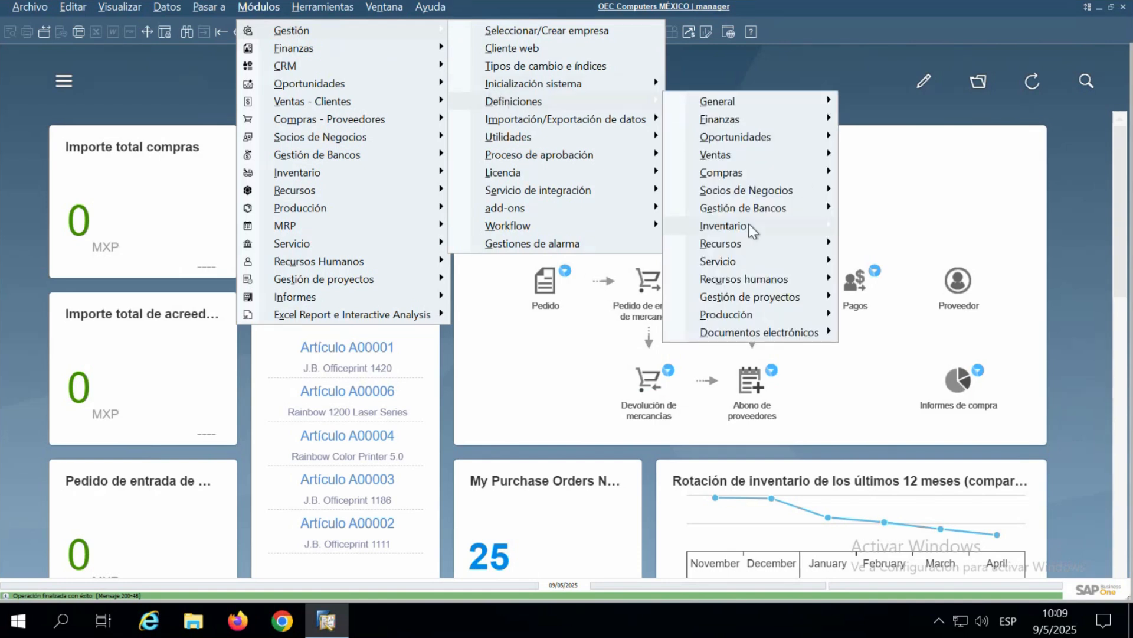
mouse_move(752, 229)
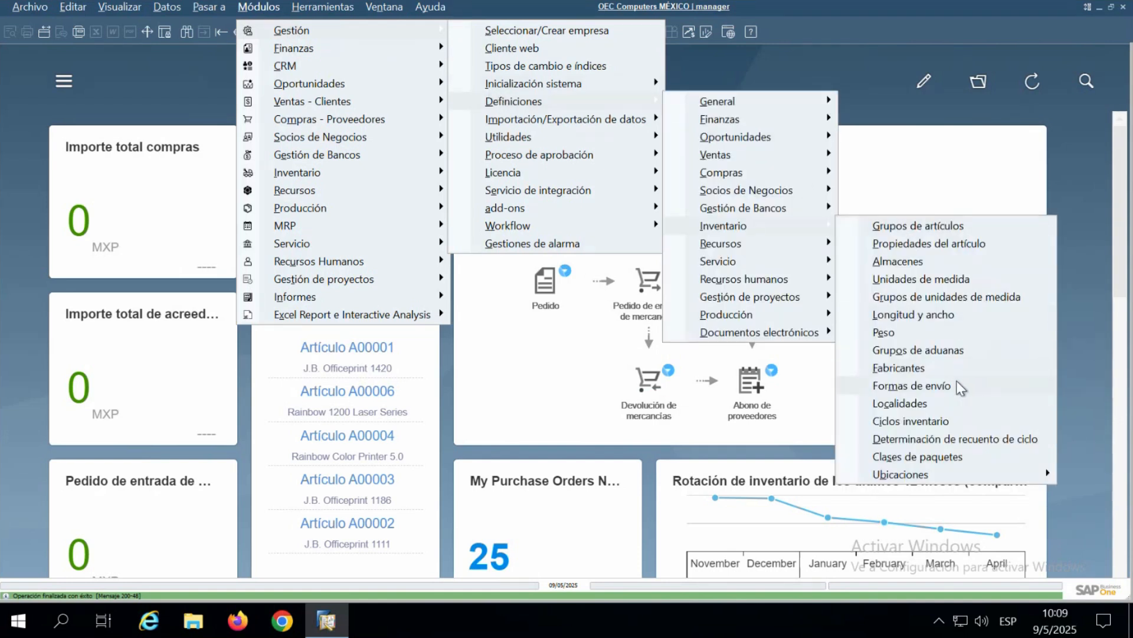
click(961, 441)
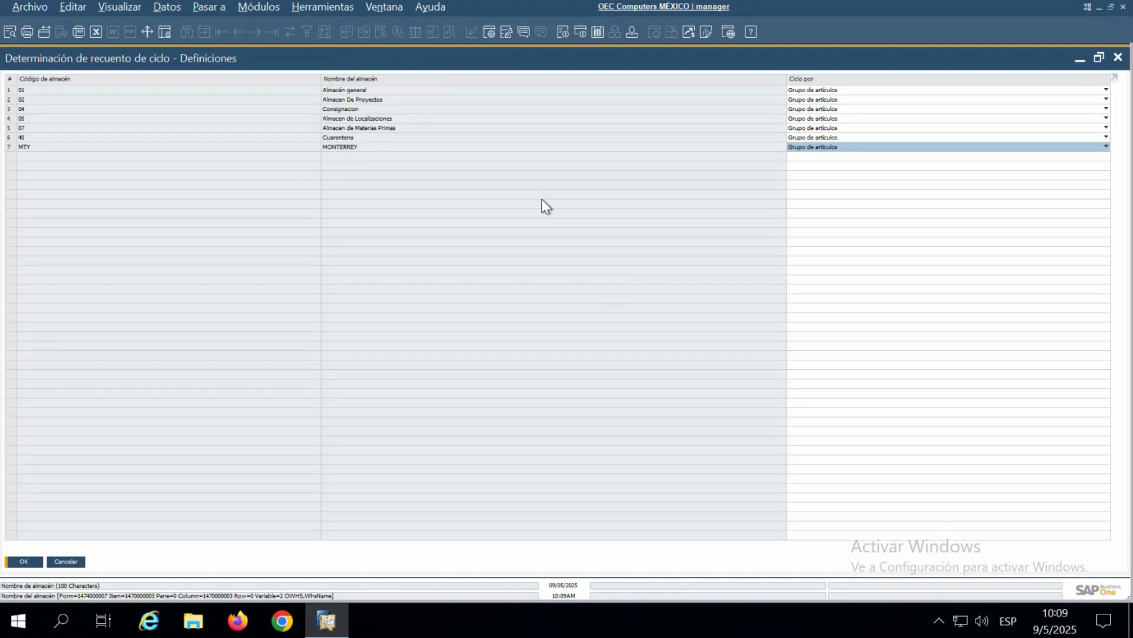
double_click(13, 92)
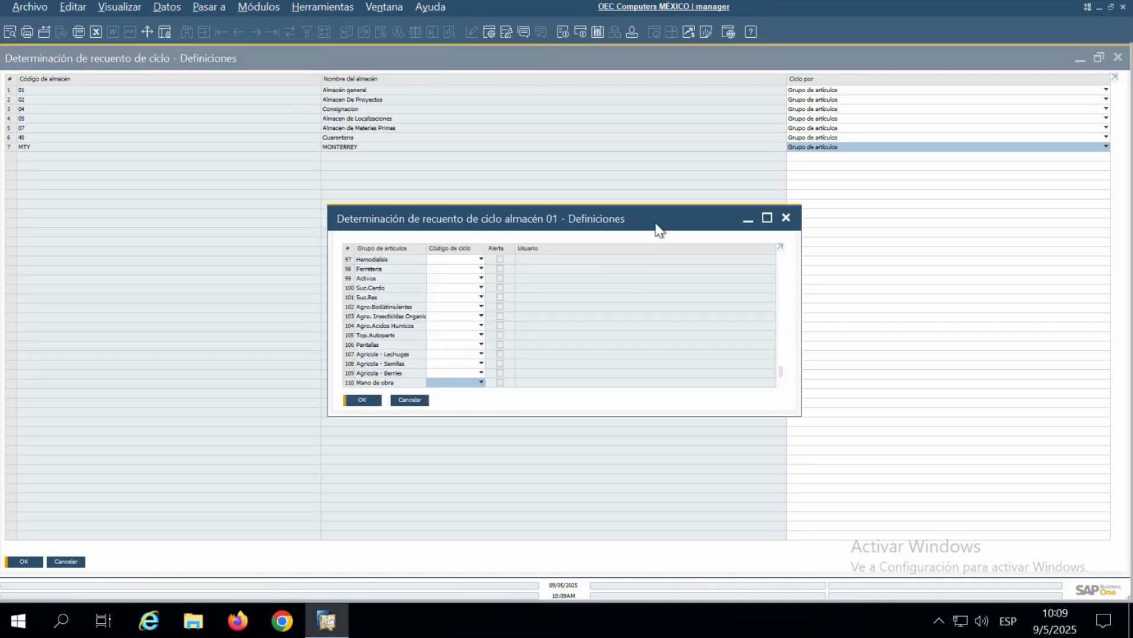
drag(664, 222, 666, 172)
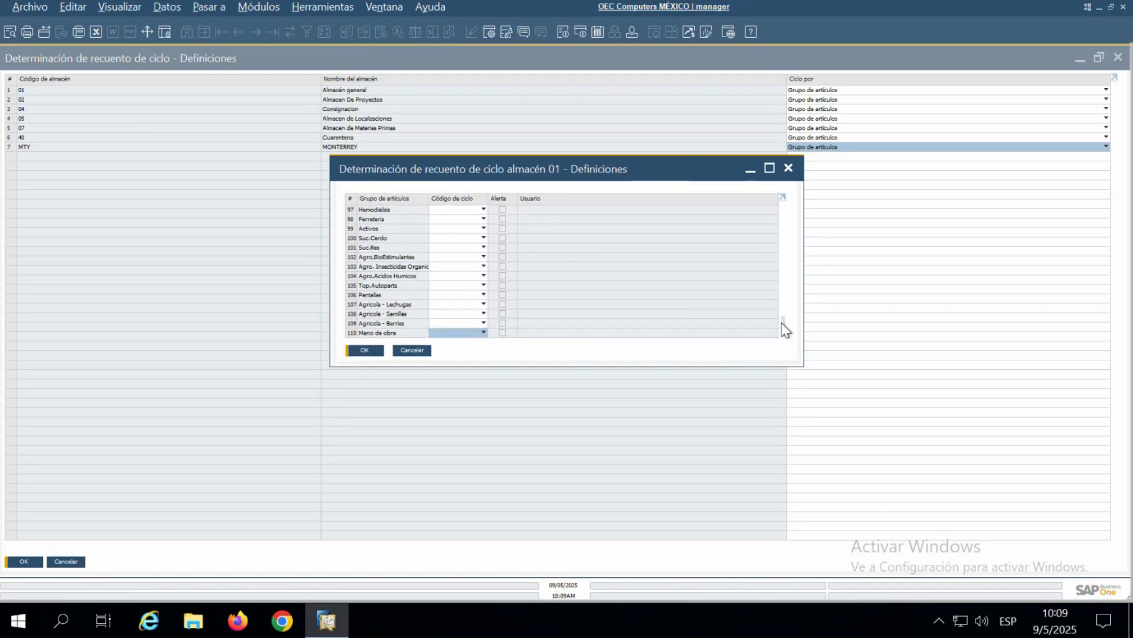
drag(784, 322, 791, 218)
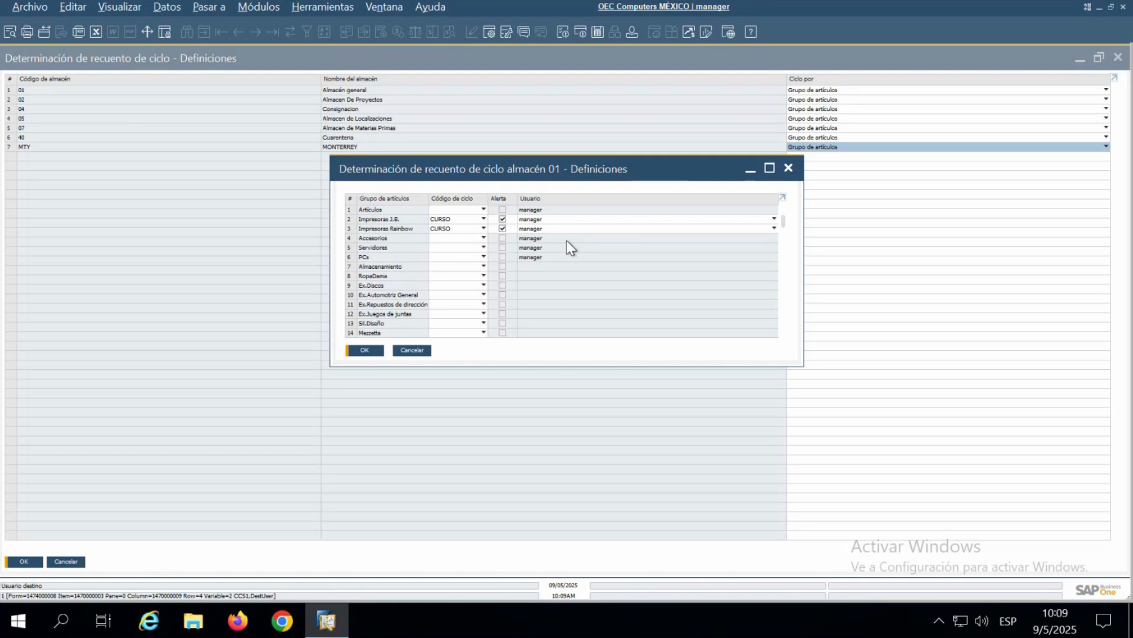
- Assign cycle code WEBINAR to the groups Impresoras J.B. and Impresoras Rainbow, applying it to their existing items as well
click(454, 219)
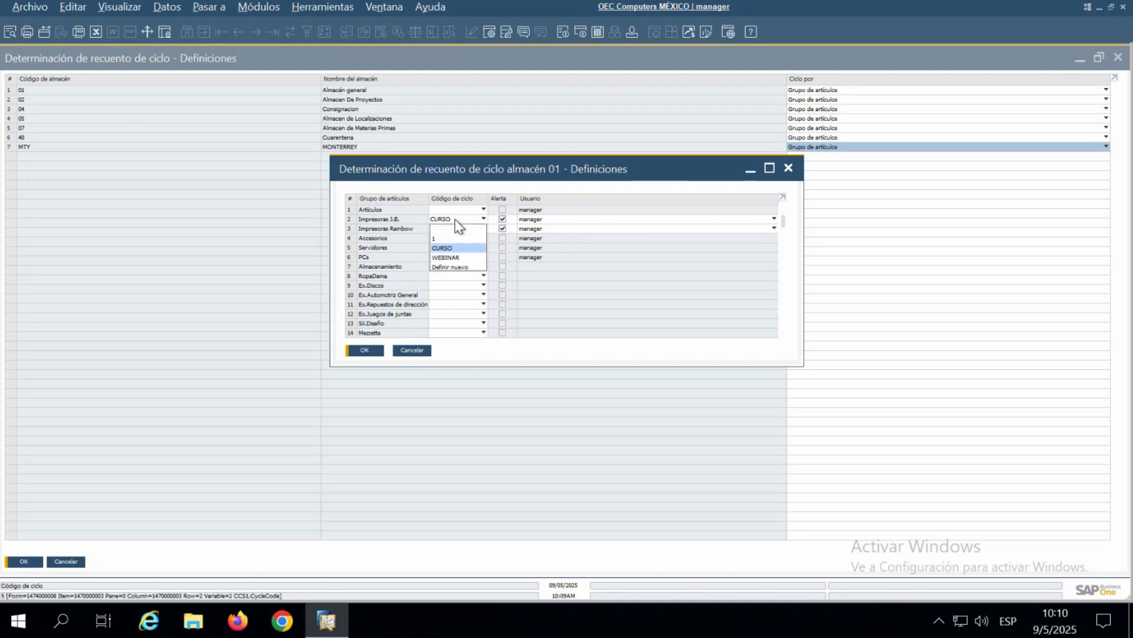
click(466, 257)
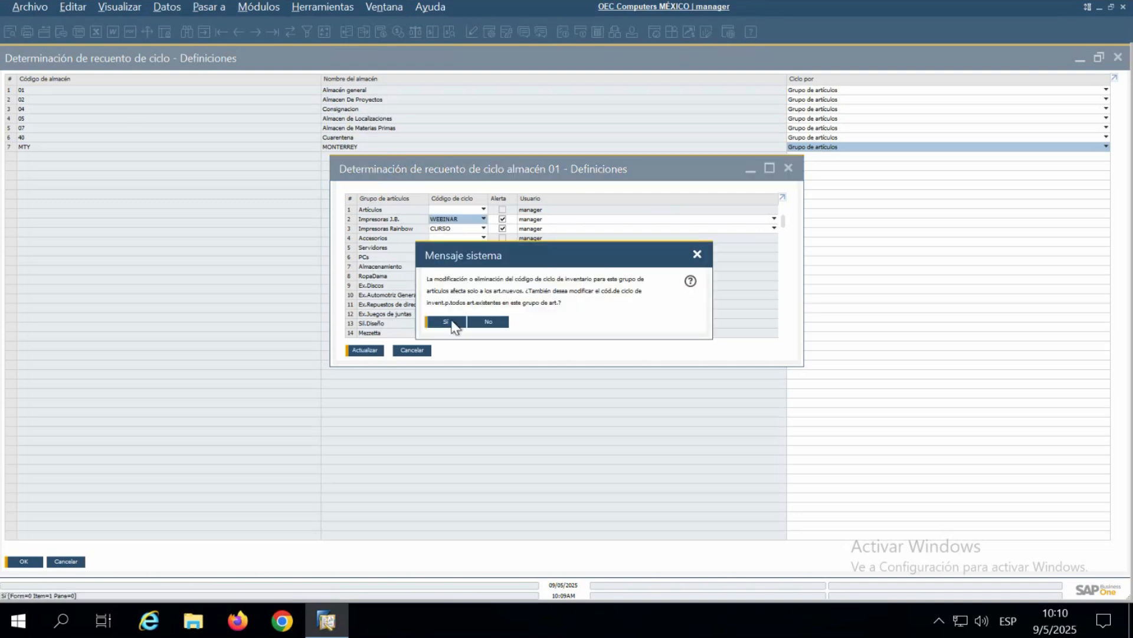
click(452, 323)
click(462, 229)
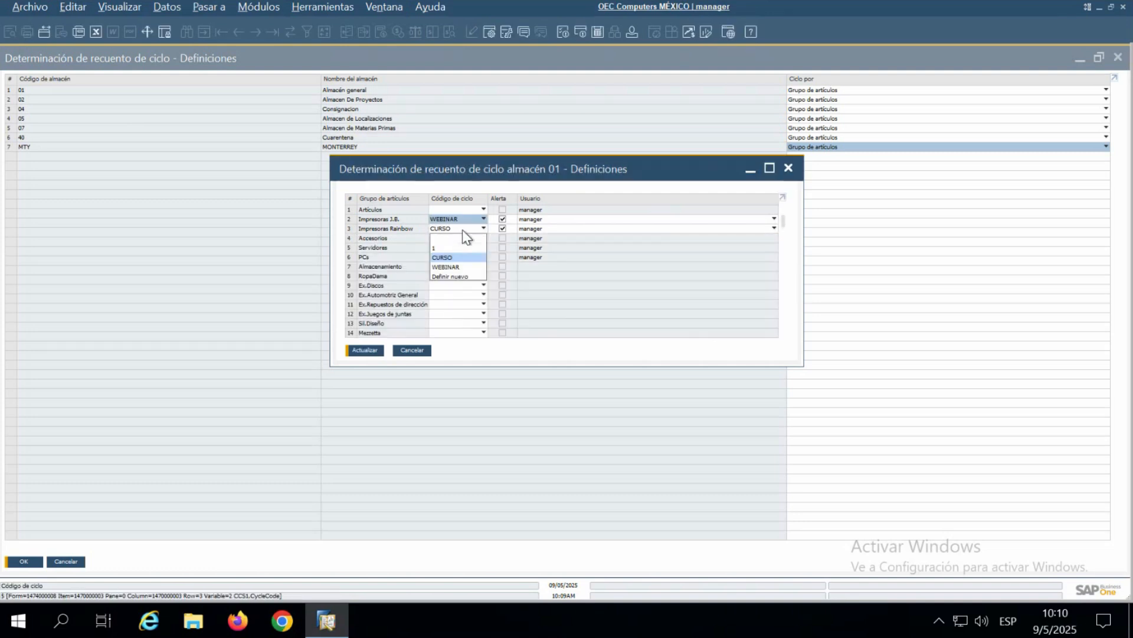
click(460, 267)
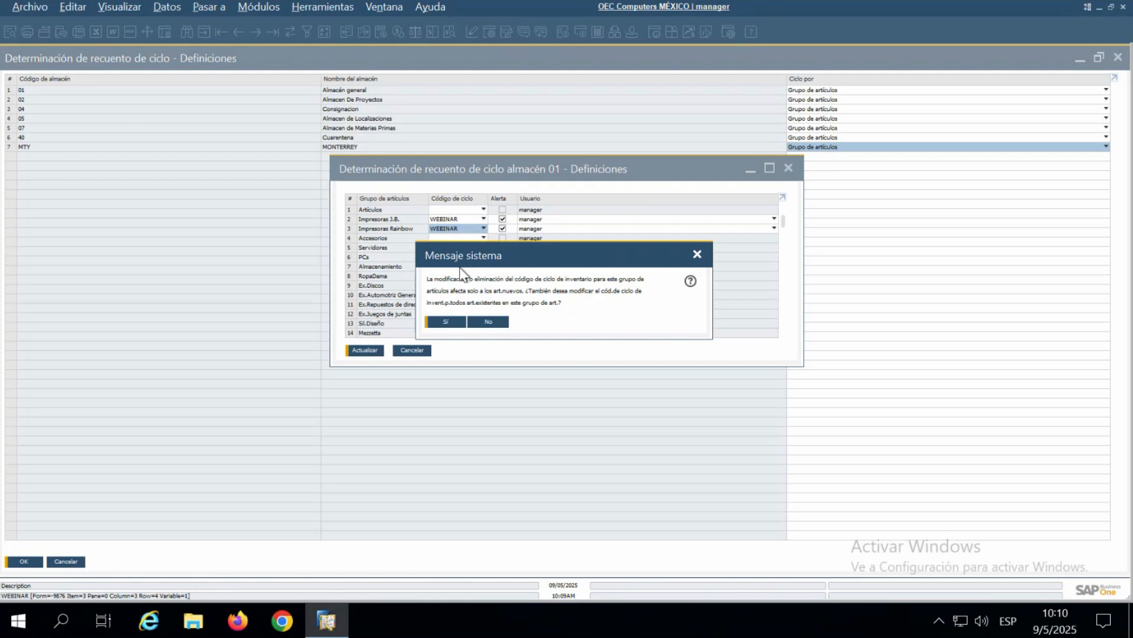
click(445, 327)
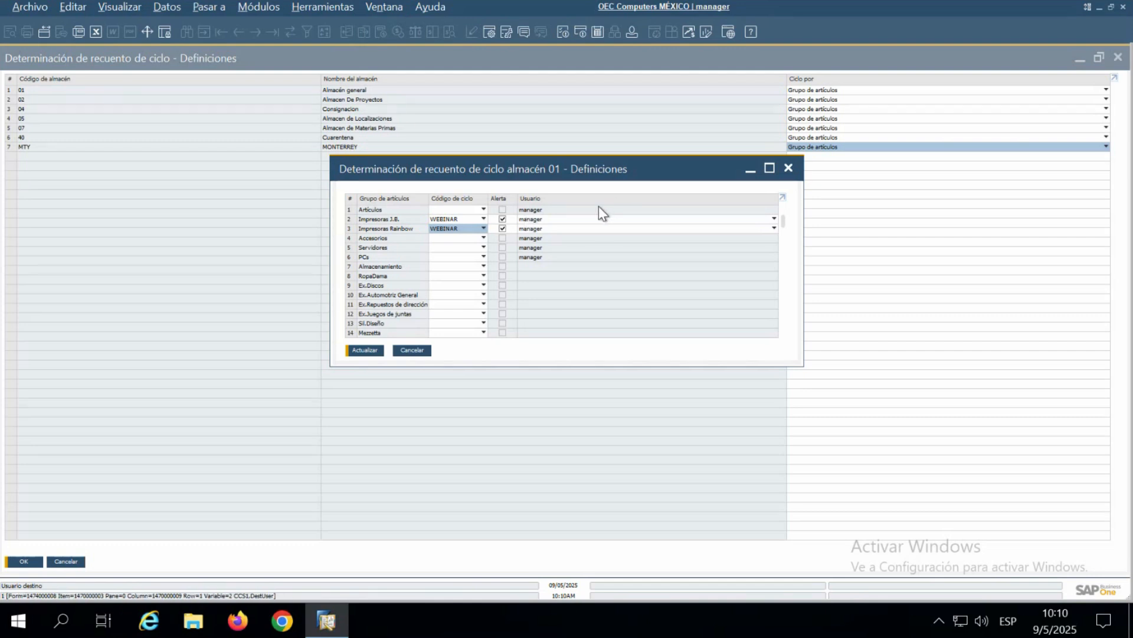
- Check the alert user for Impresoras J.B., then save and close the cycle determination of warehouse 01
click(590, 219)
click(590, 218)
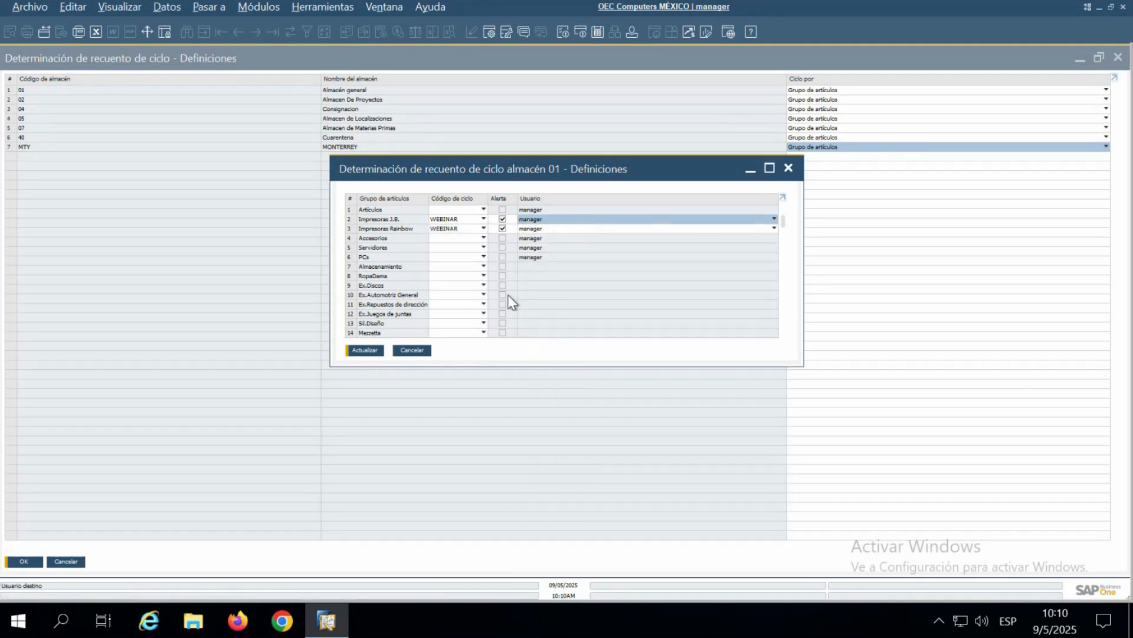
click(371, 354)
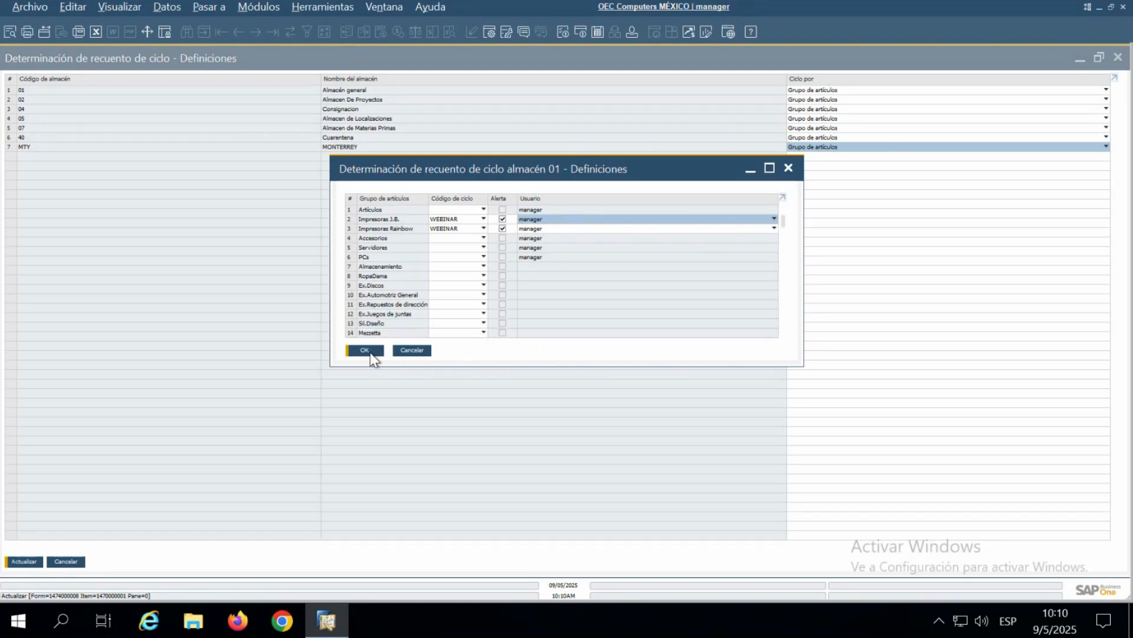
click(365, 351)
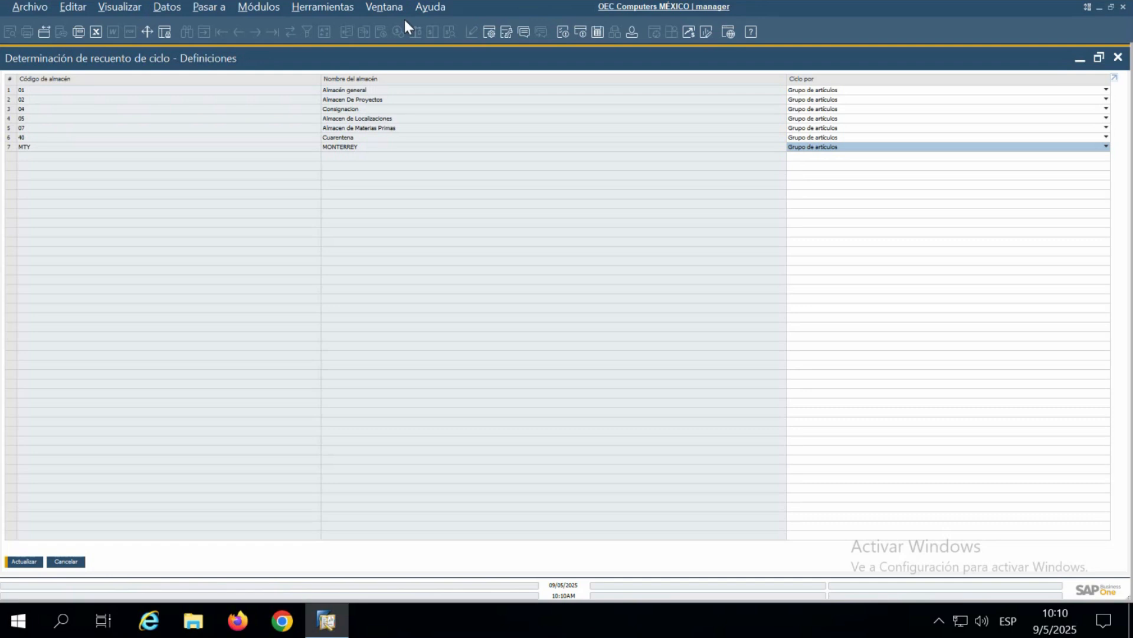
- Review the Ciclo por options for warehouse 01, keep Grupo de artículos, and update the cycle count determination
click(838, 90)
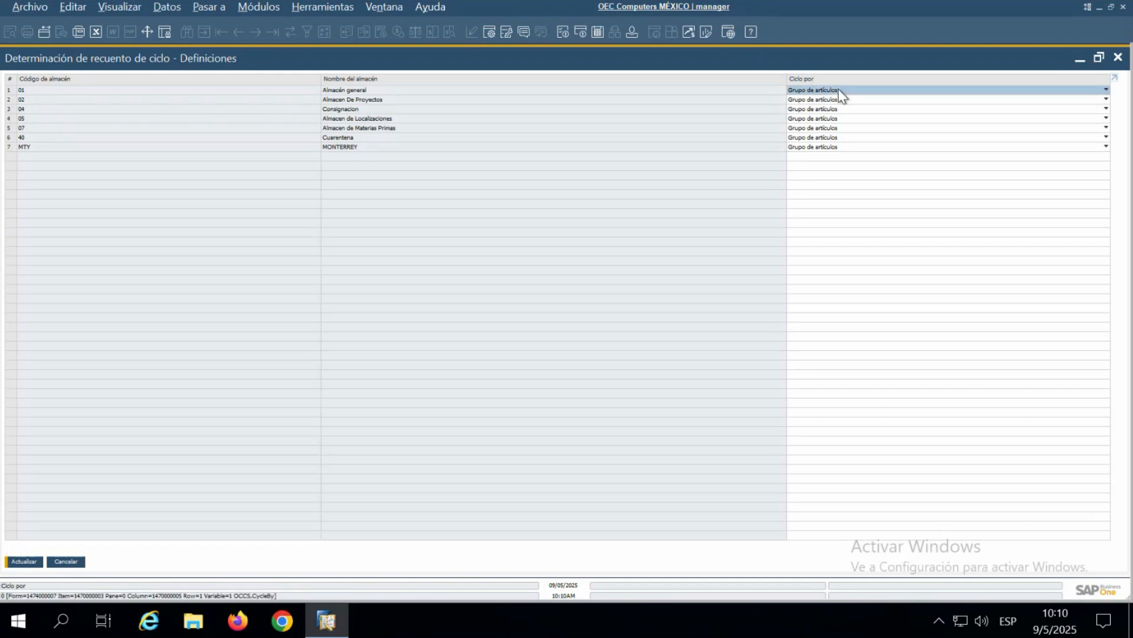
click(838, 90)
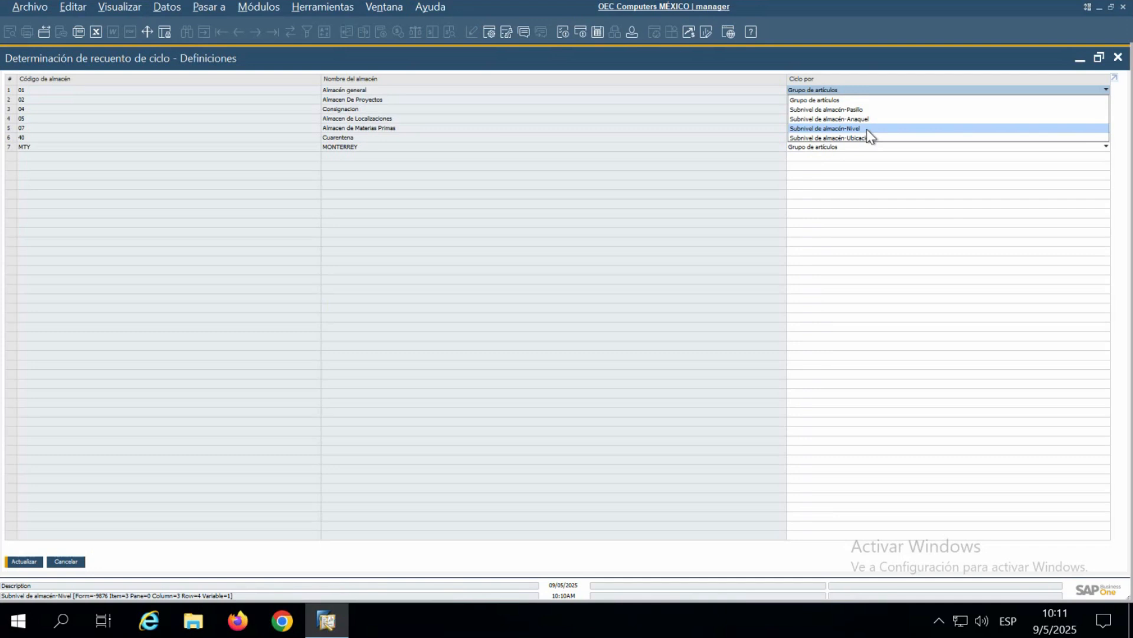
click(838, 218)
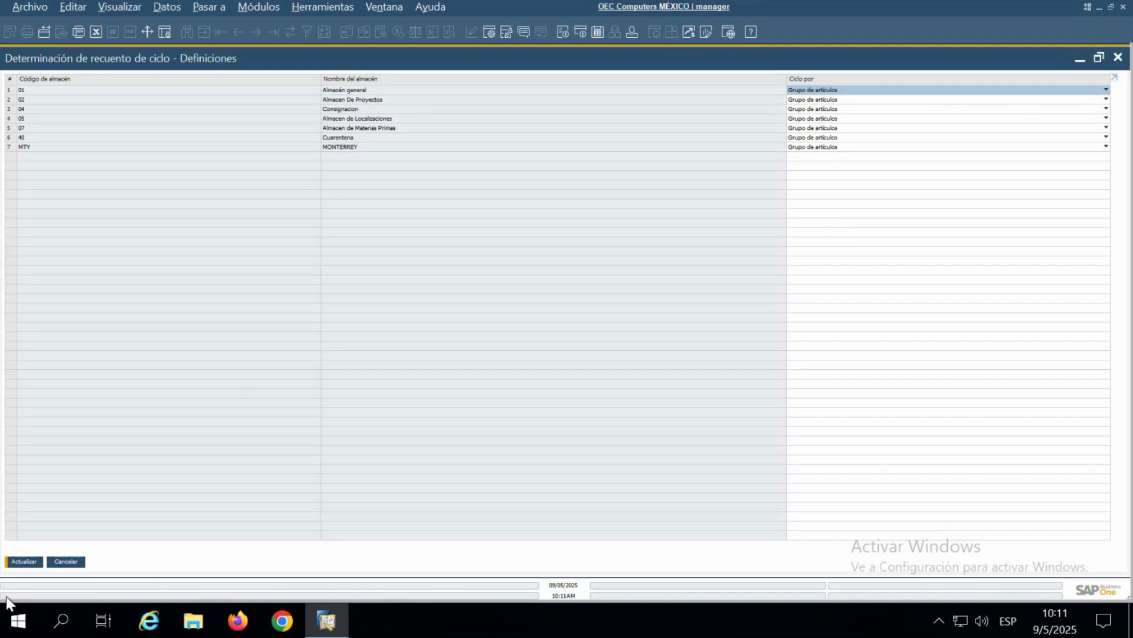
click(33, 564)
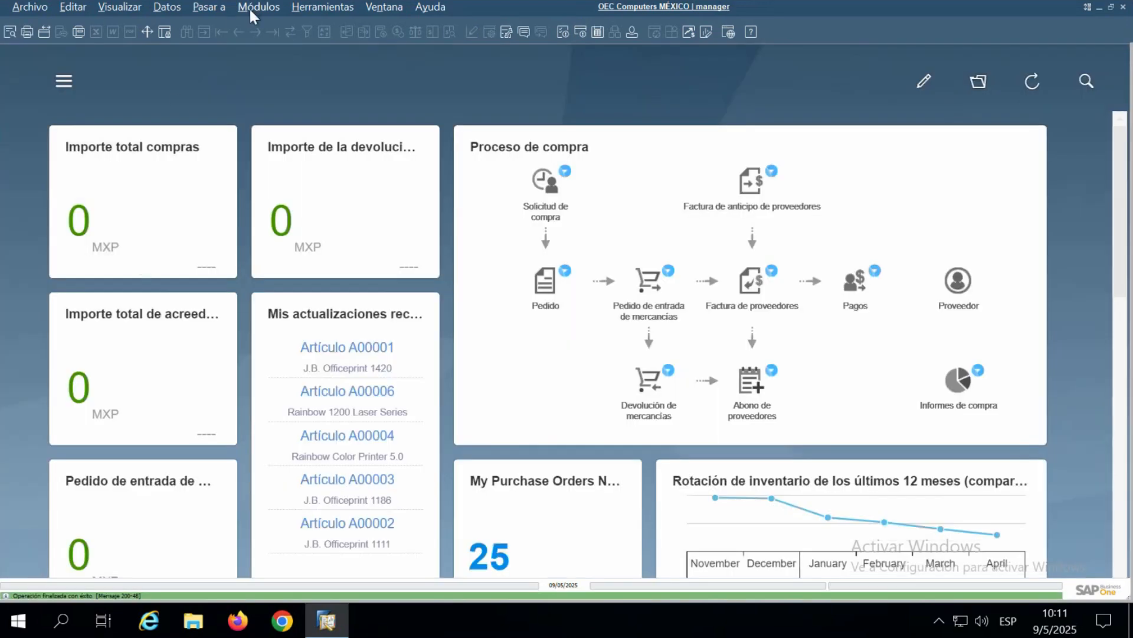
- Open the cyclic inventory recommendations selection criteria and view the available starting cycle codes
click(252, 9)
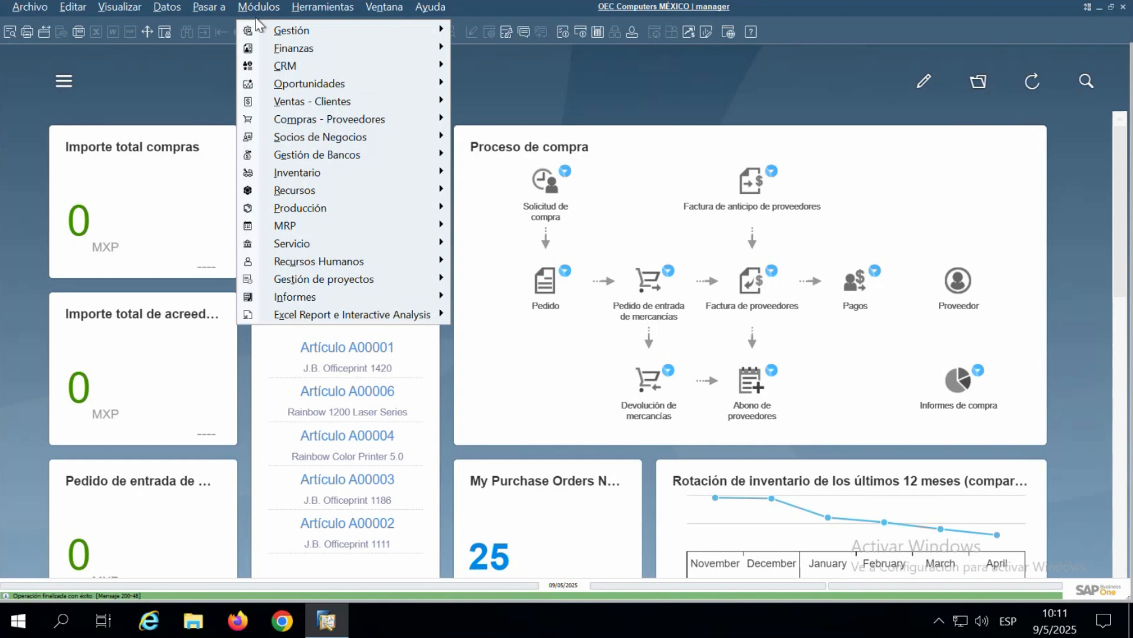
mouse_move(314, 174)
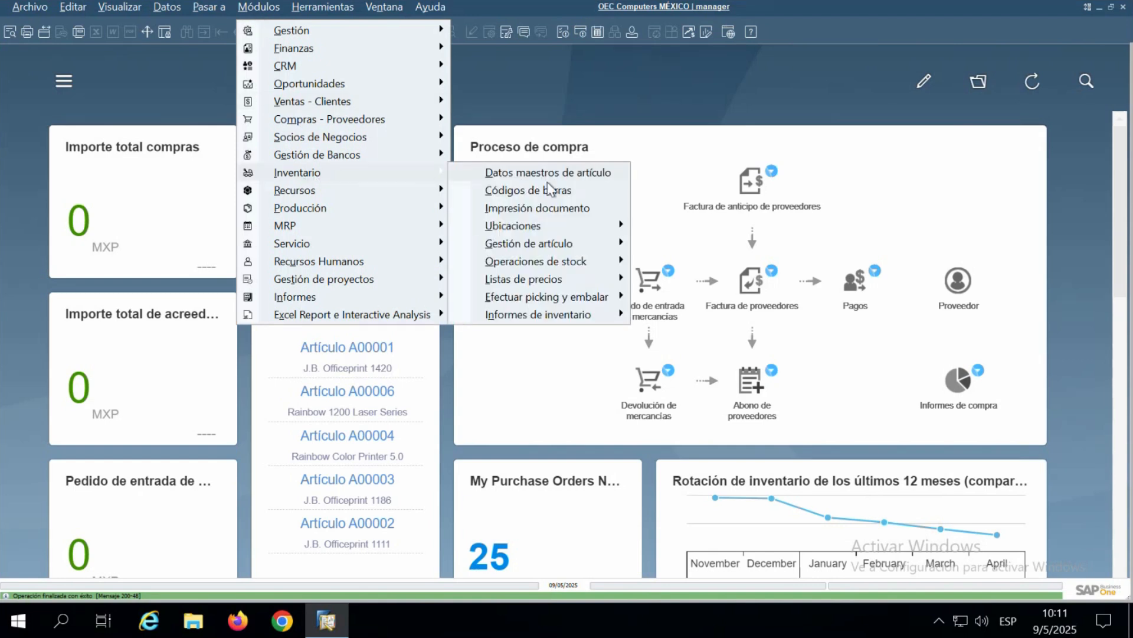
mouse_move(597, 267)
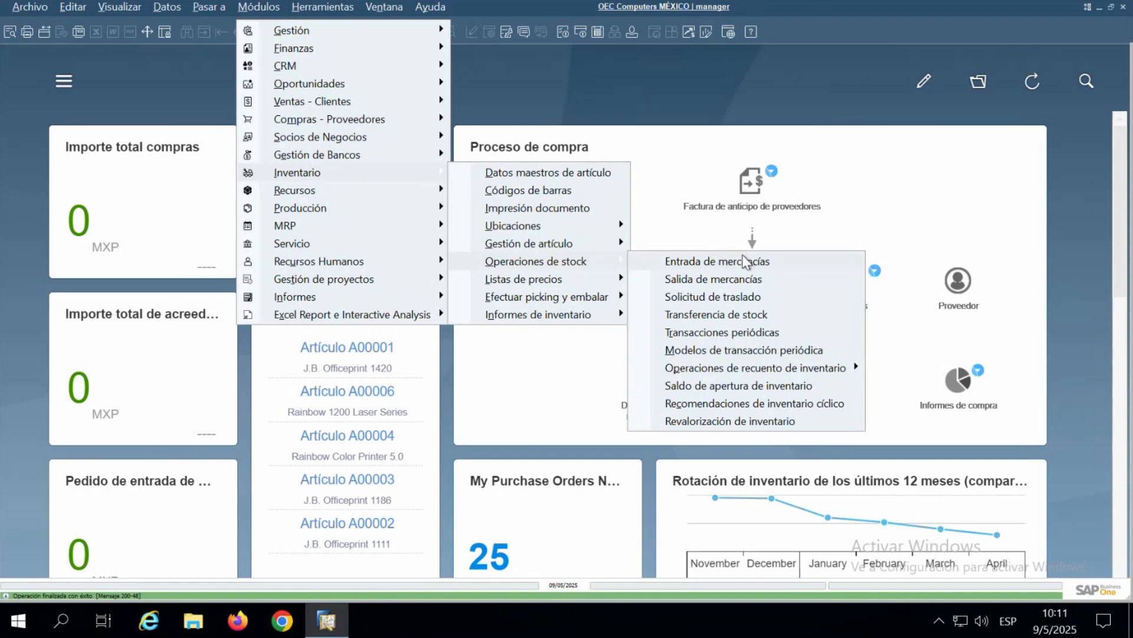
click(757, 404)
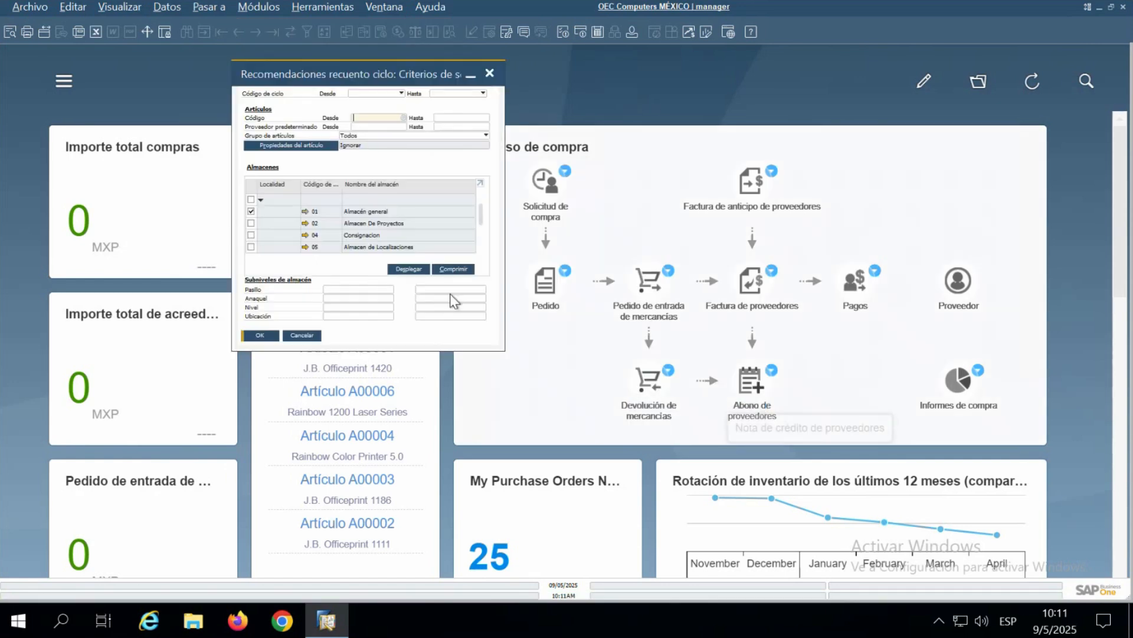
drag(389, 80, 535, 140)
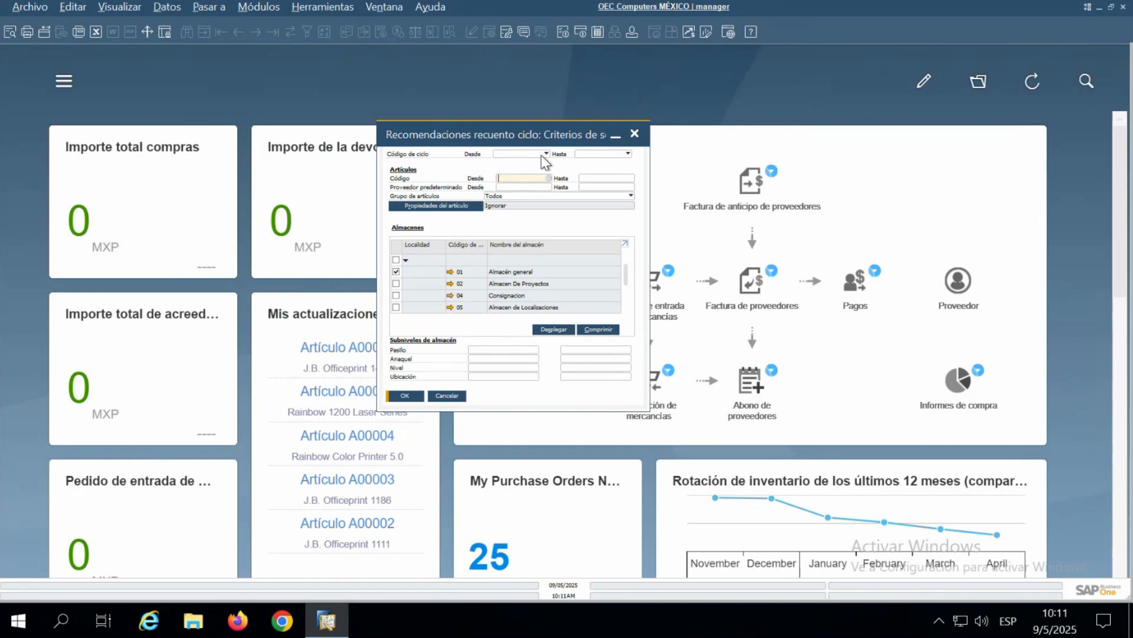
click(545, 156)
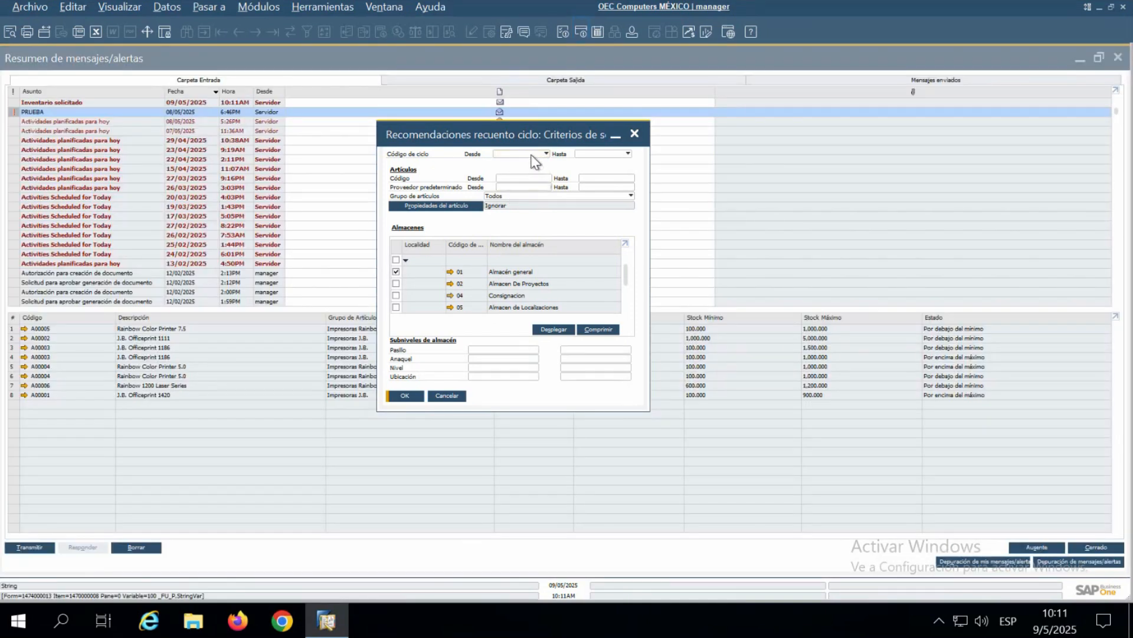
click(545, 154)
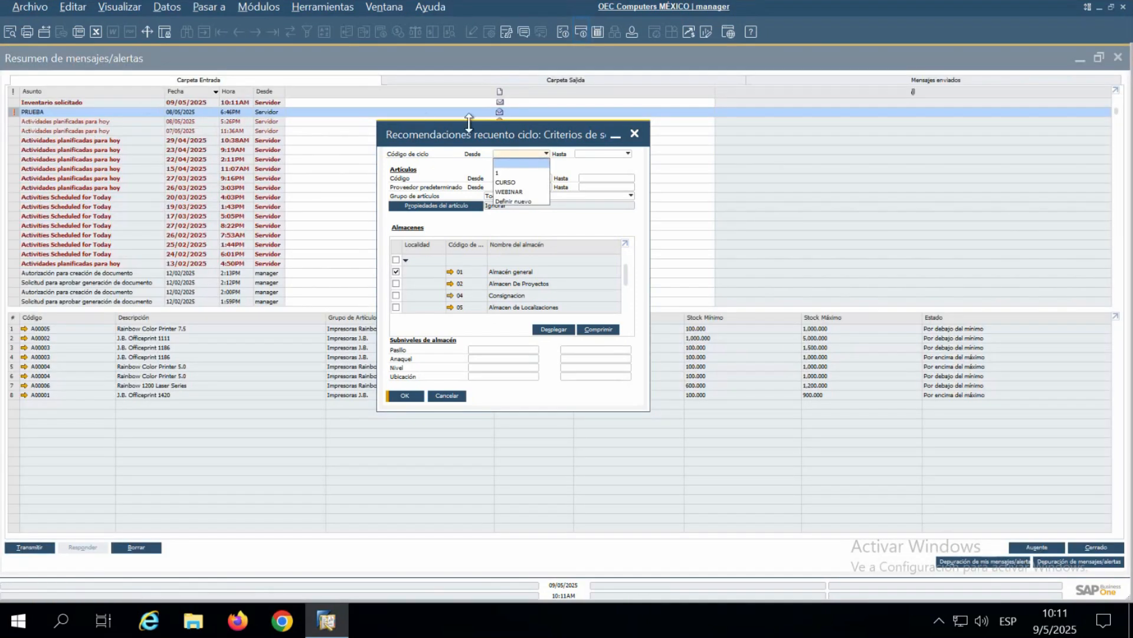
click(485, 130)
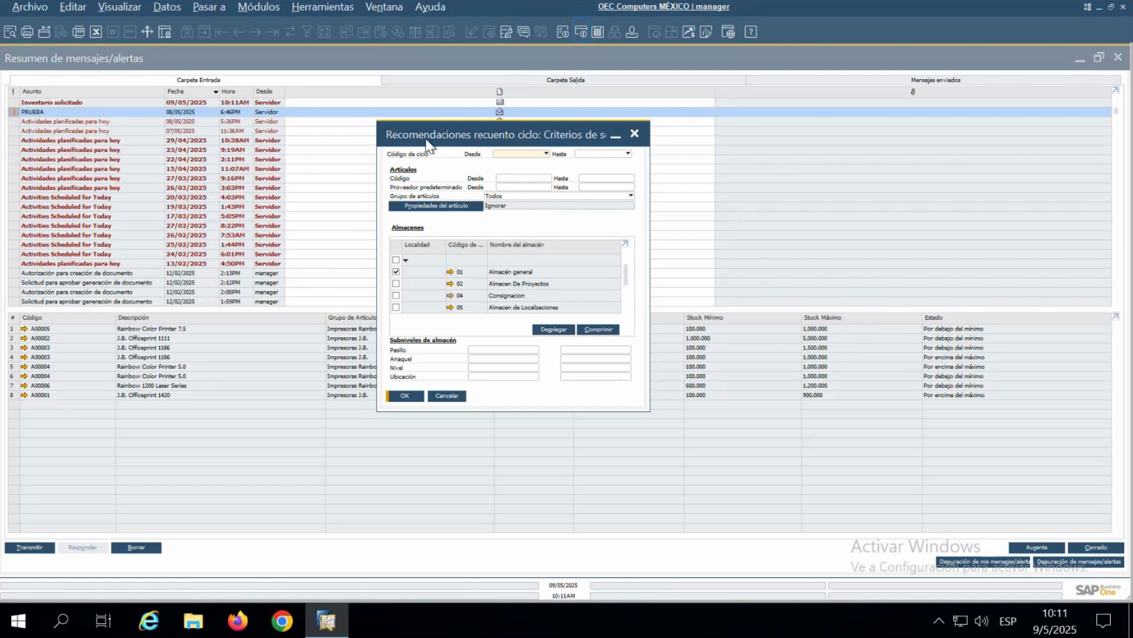
- Open the Inventario solicitado alert, select items A00001 through A00006, and minimize the message overview
click(122, 103)
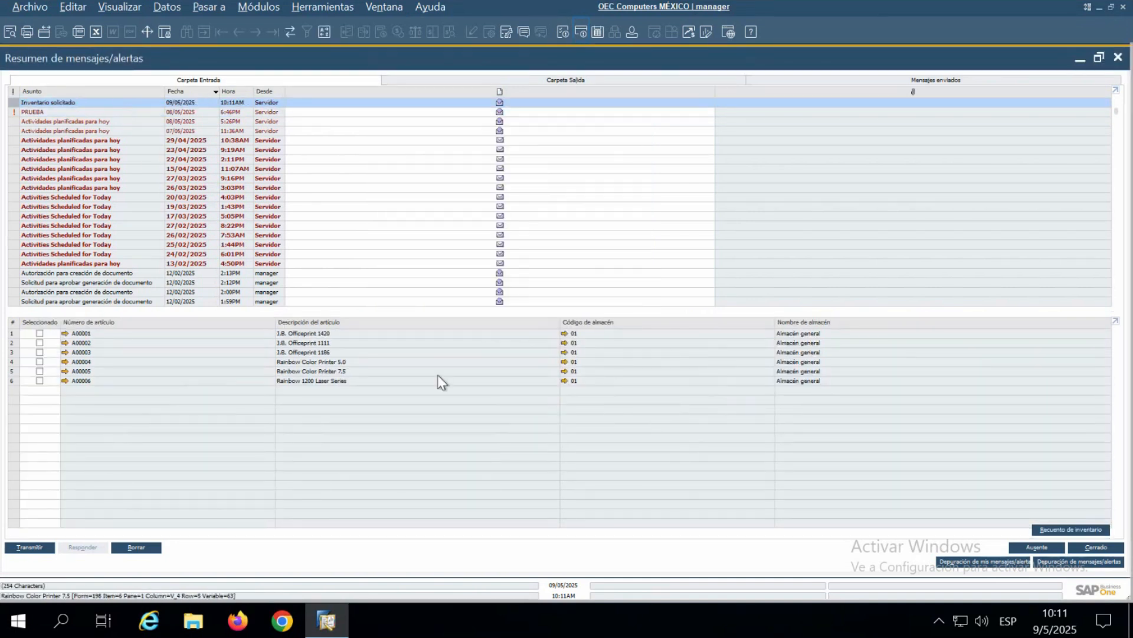
click(40, 333)
click(40, 342)
click(40, 352)
click(39, 361)
click(40, 371)
click(40, 380)
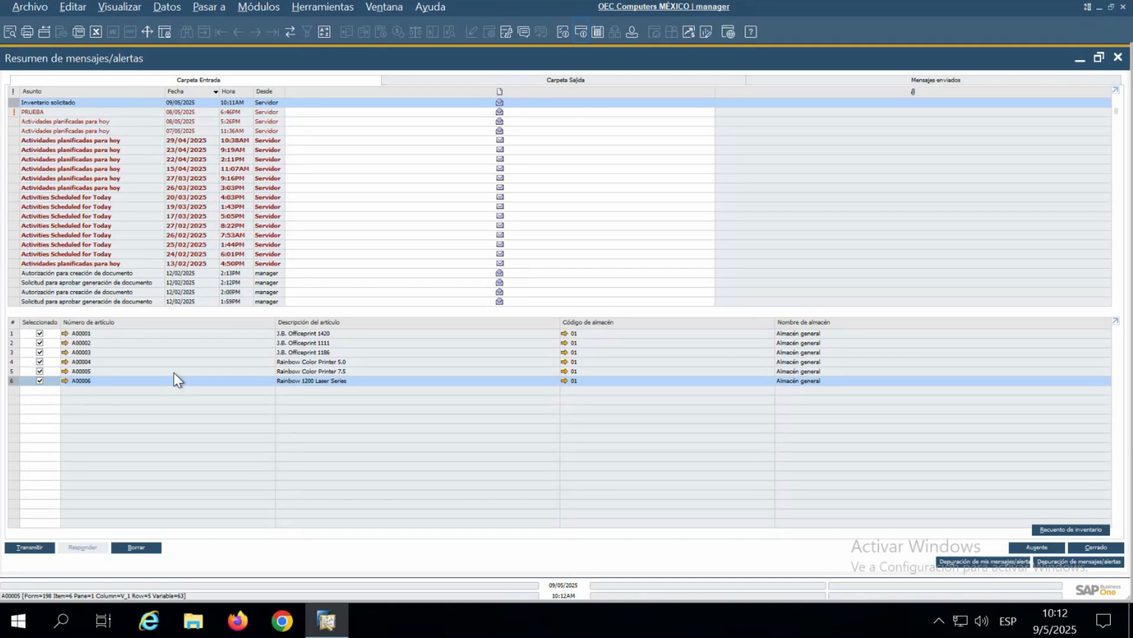
click(1079, 61)
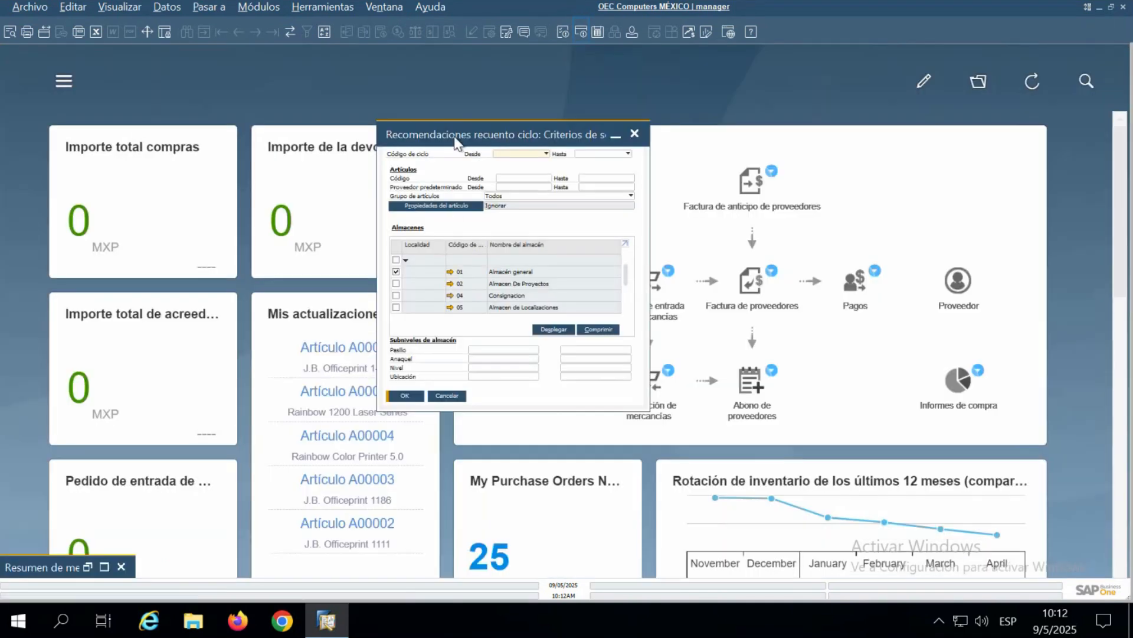
- Run the cycle count recommendations for warehouse 01 from cycle code WEBINAR to WEBINAR, and maximize the results
click(534, 157)
click(522, 191)
click(585, 153)
click(590, 191)
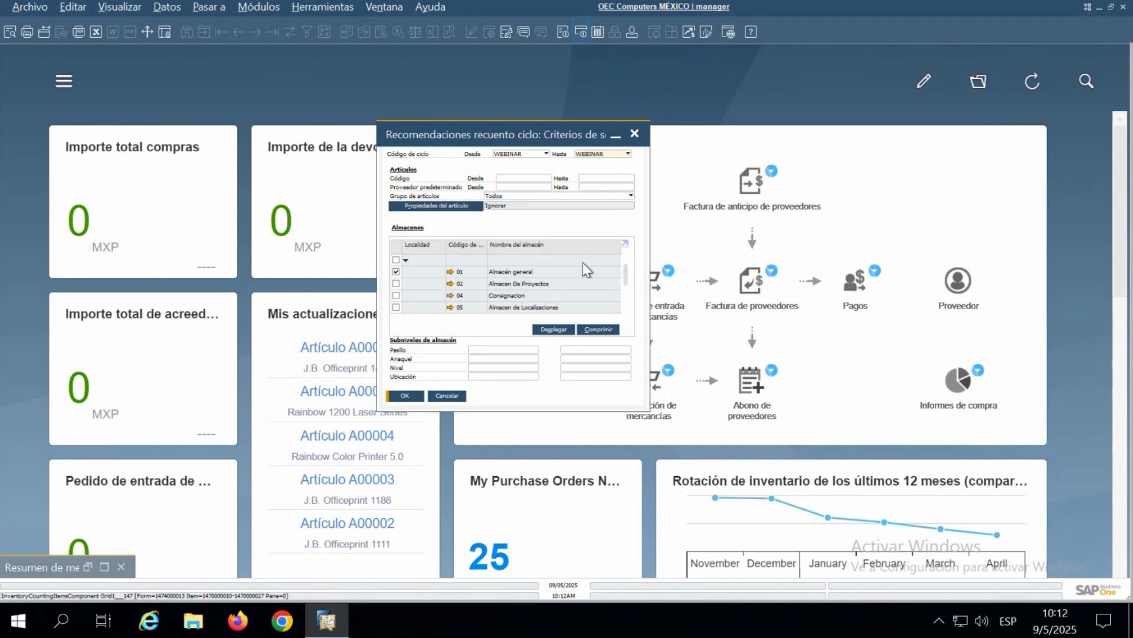
click(407, 396)
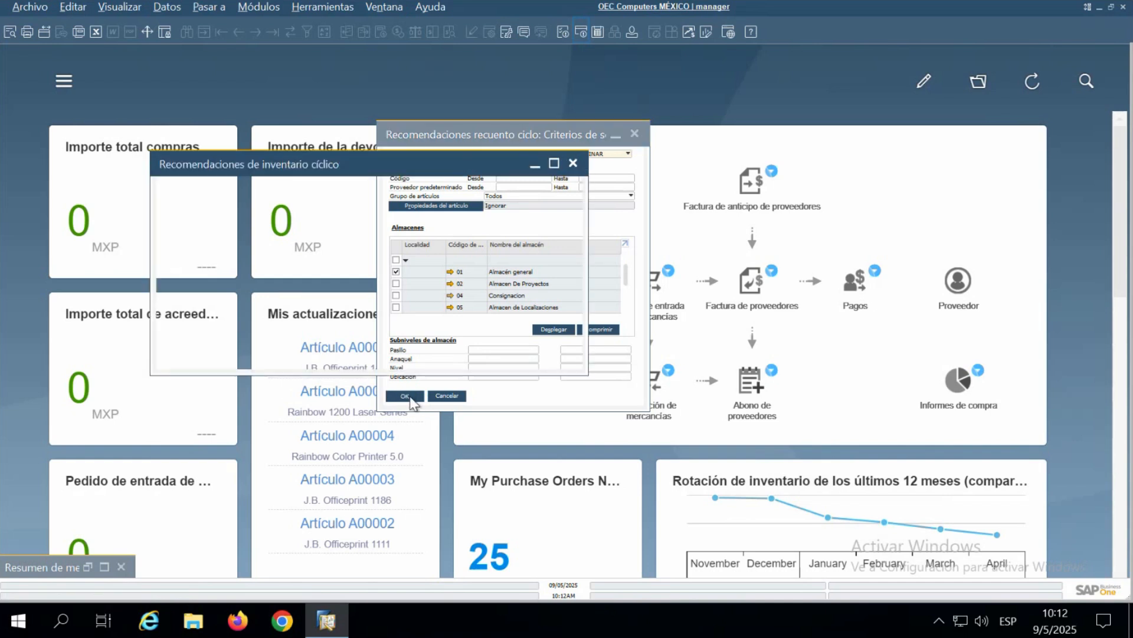
click(554, 164)
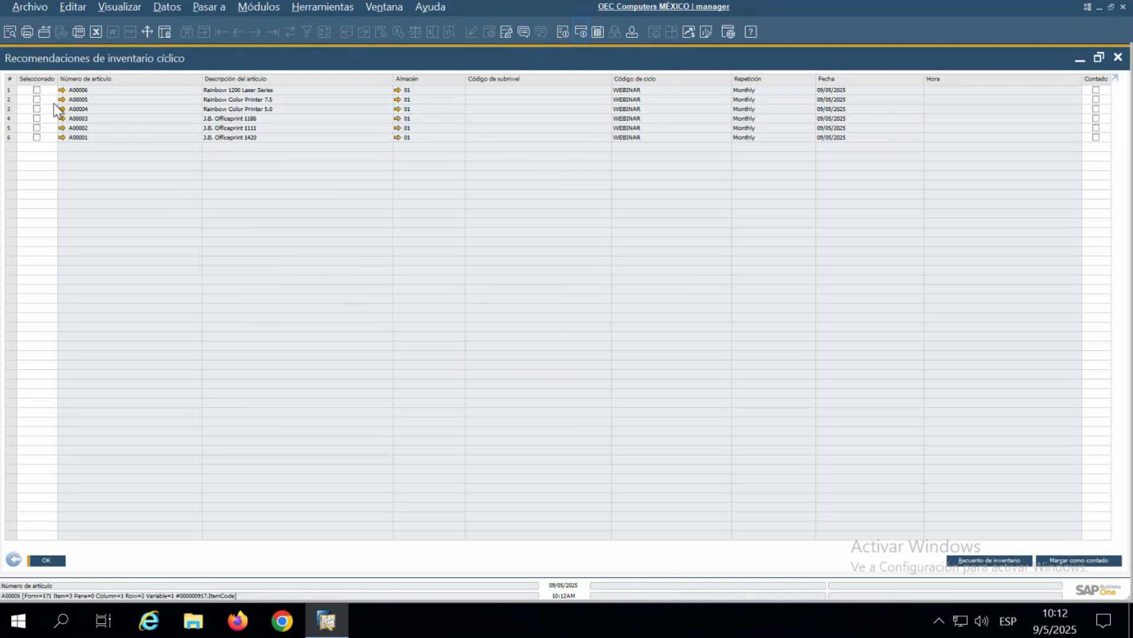
- Select all six recommended items, A00001 through A00006, in the cyclic inventory recommendations
click(36, 90)
click(36, 100)
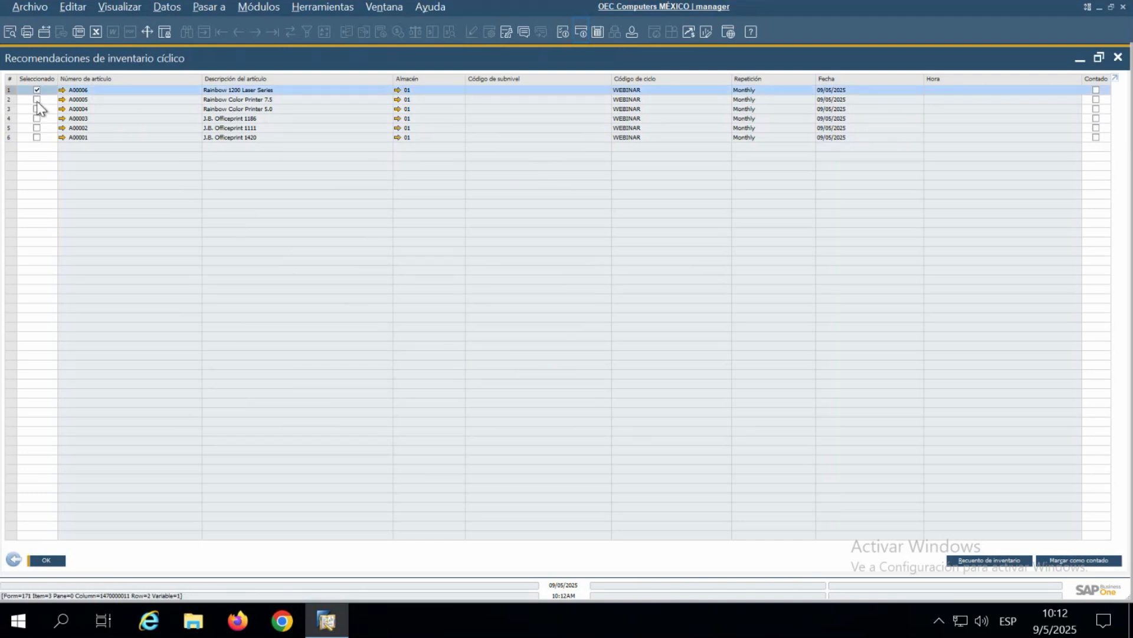
click(36, 109)
click(36, 118)
click(36, 127)
click(36, 137)
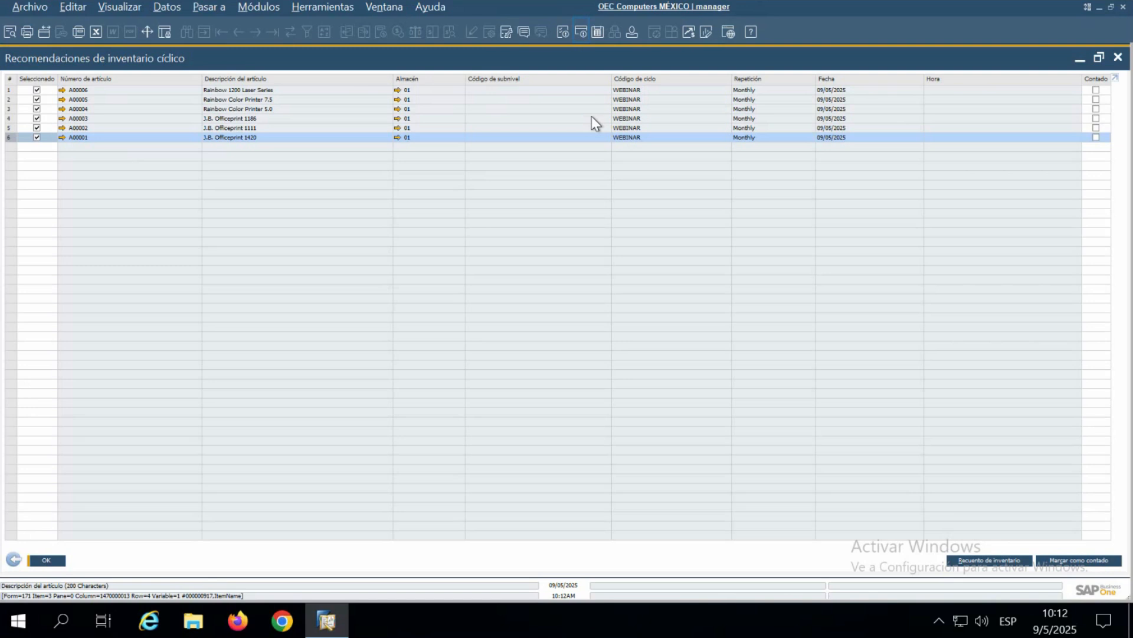
- Check the cycle code and repetition of the recommended items, and open an inventory count for the selection
click(651, 89)
click(650, 101)
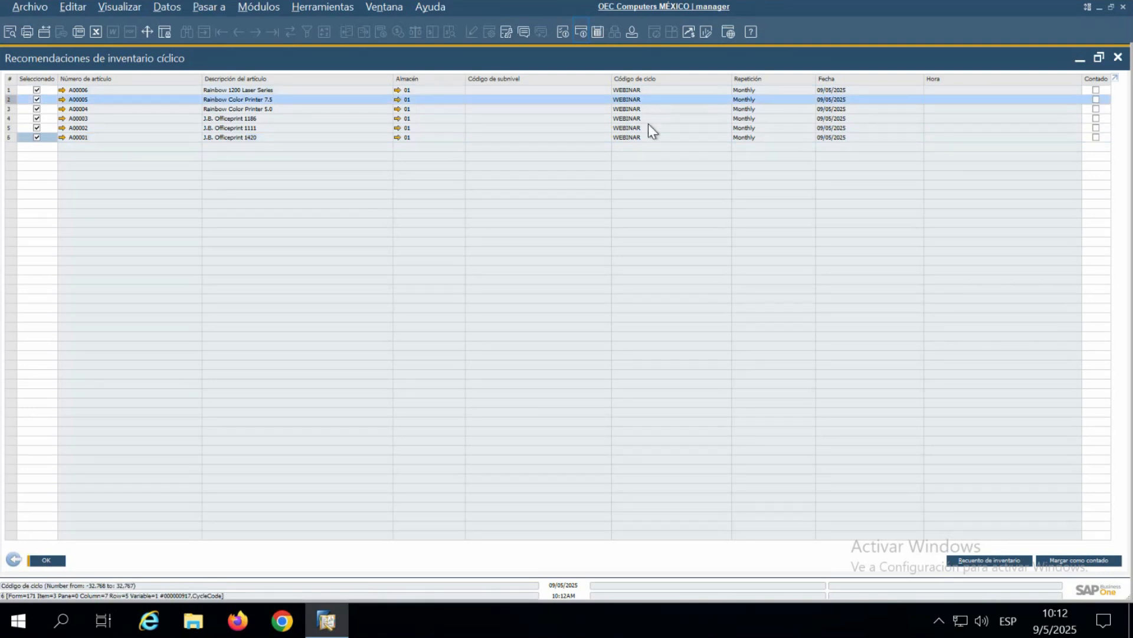
click(650, 127)
click(770, 138)
click(771, 128)
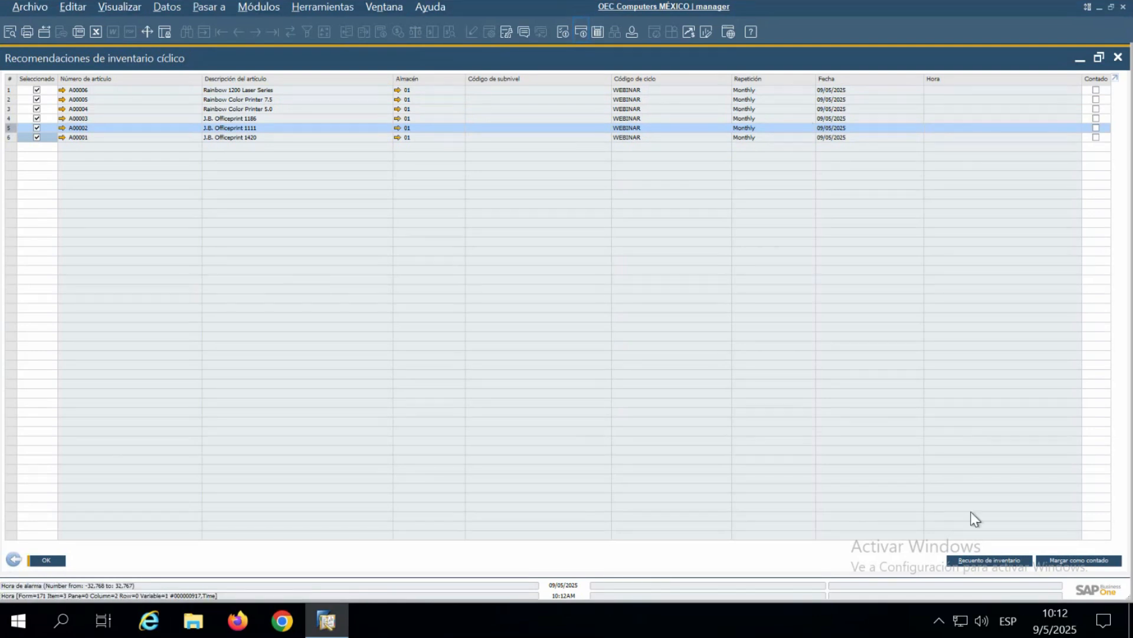
click(105, 136)
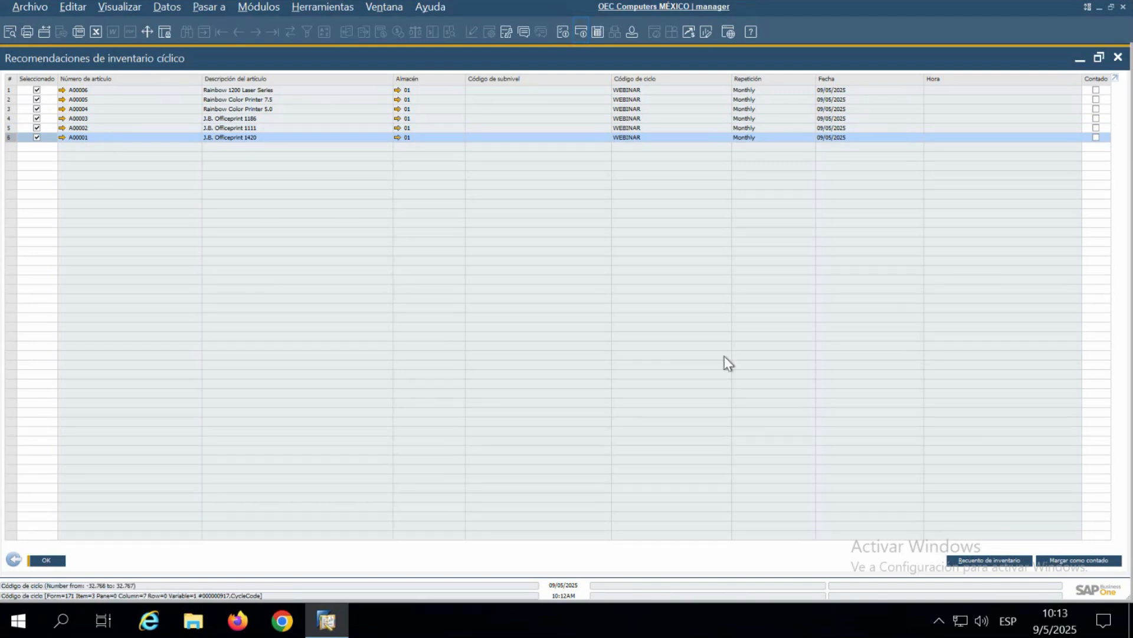
click(997, 560)
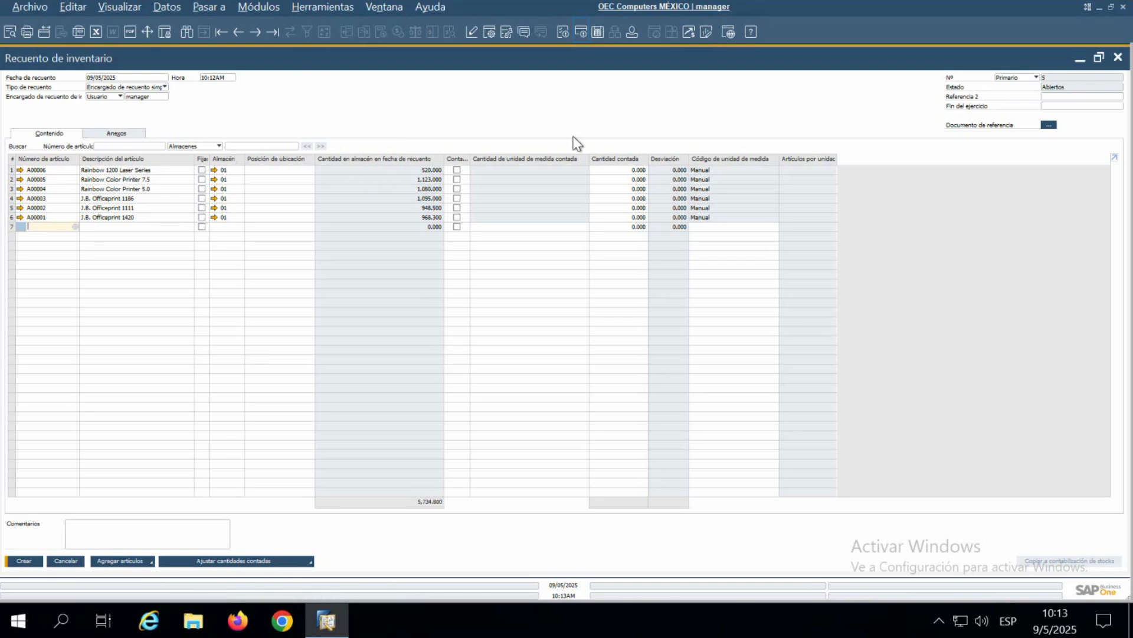
- Widen the Contado column and try to mark item A00006 as counted, checking its available bin locations
drag(471, 159, 475, 186)
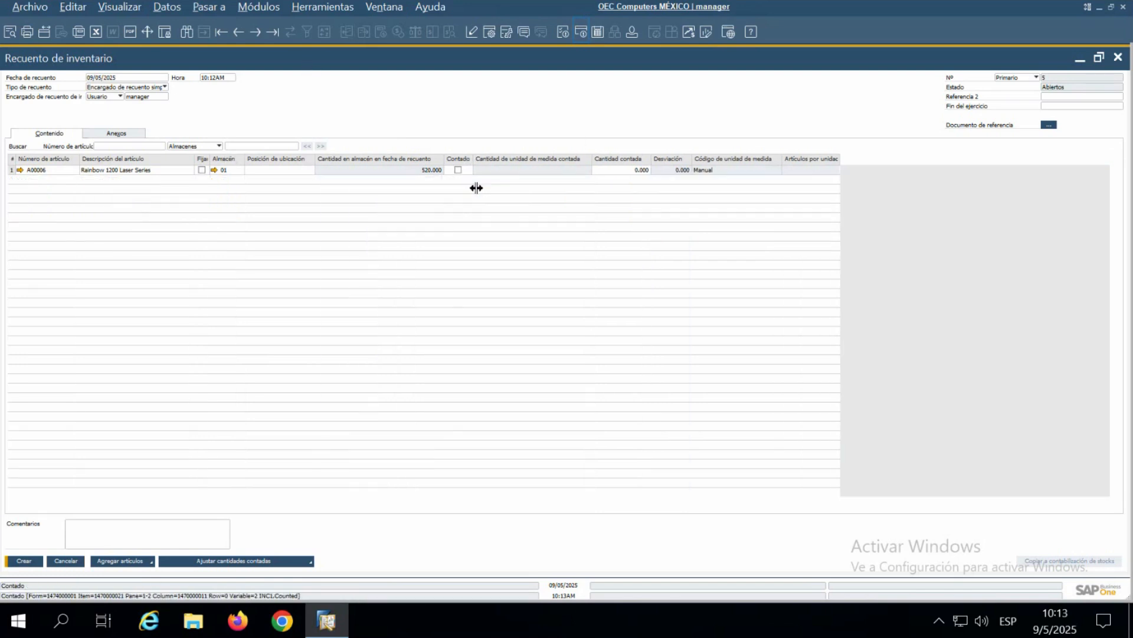
click(458, 170)
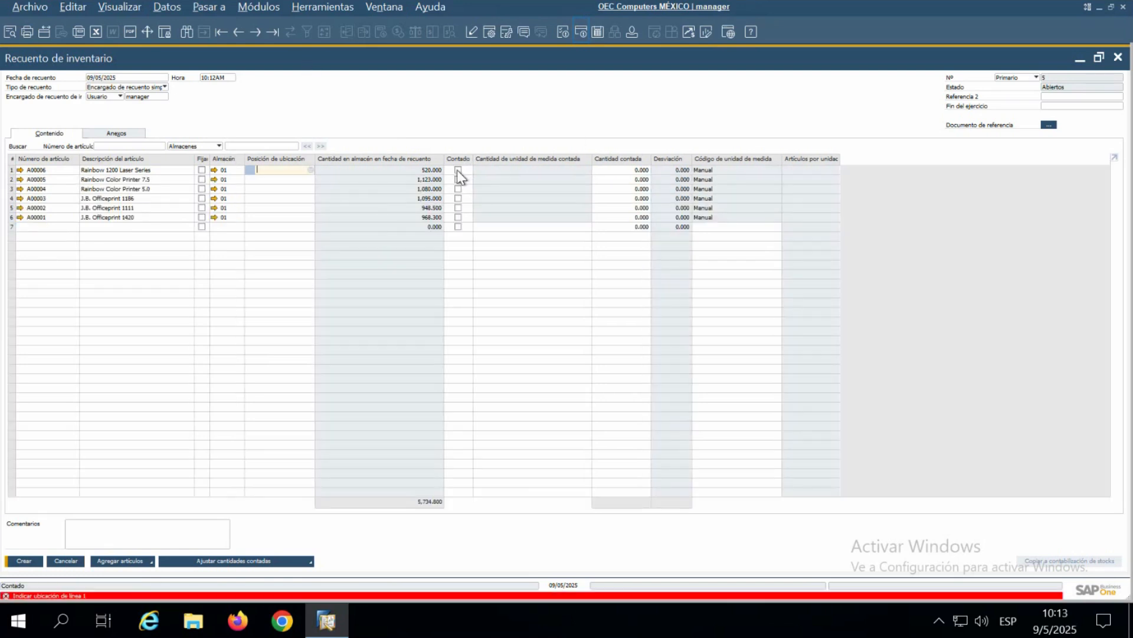
click(310, 169)
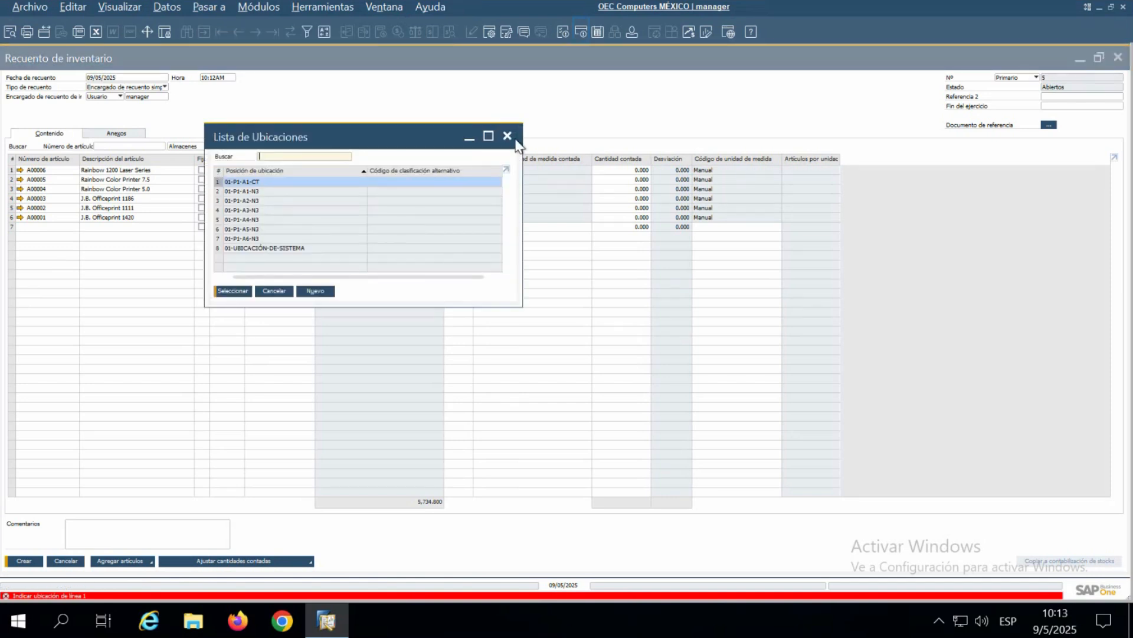
key(Escape)
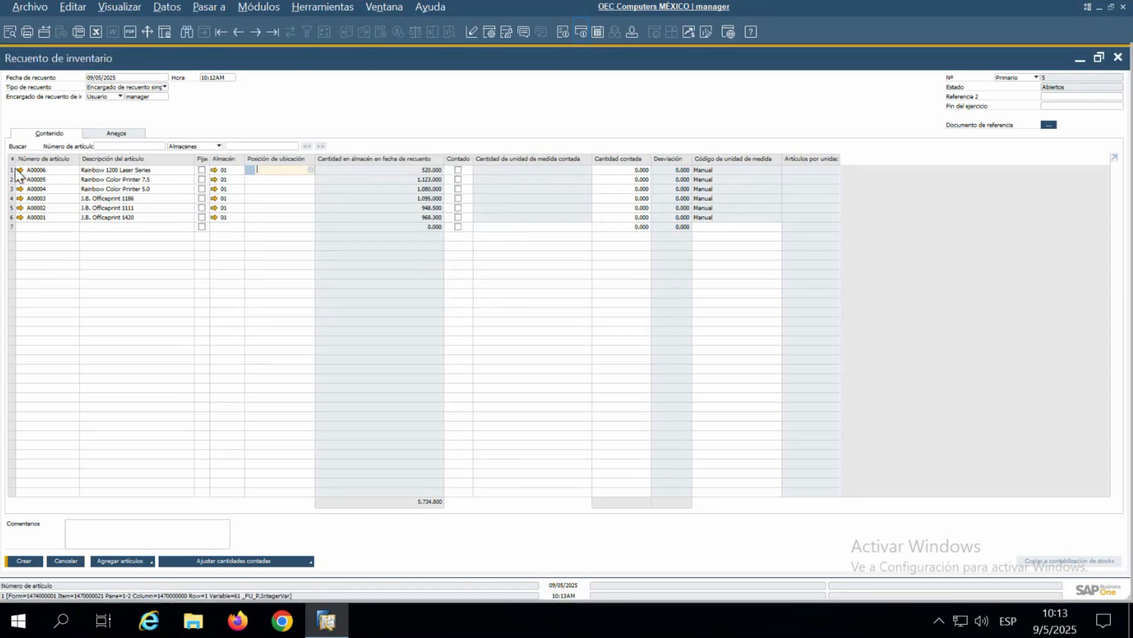
- Try to assign bin location 01-P1-A1-CT to item A00006, and close the bin location master data
click(154, 169)
click(269, 170)
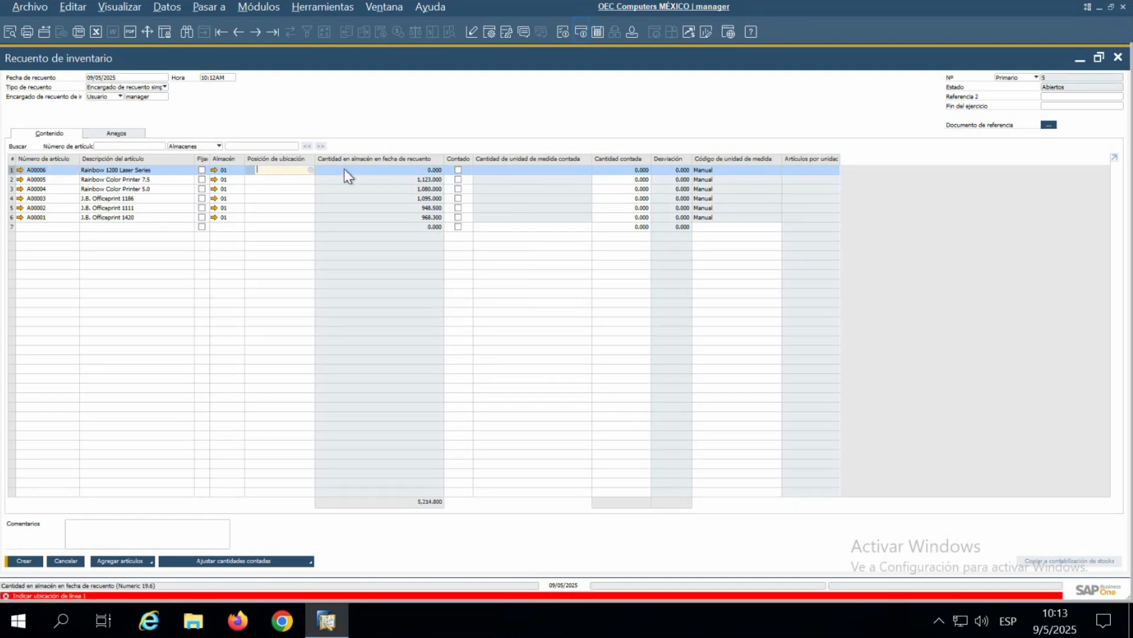
click(311, 171)
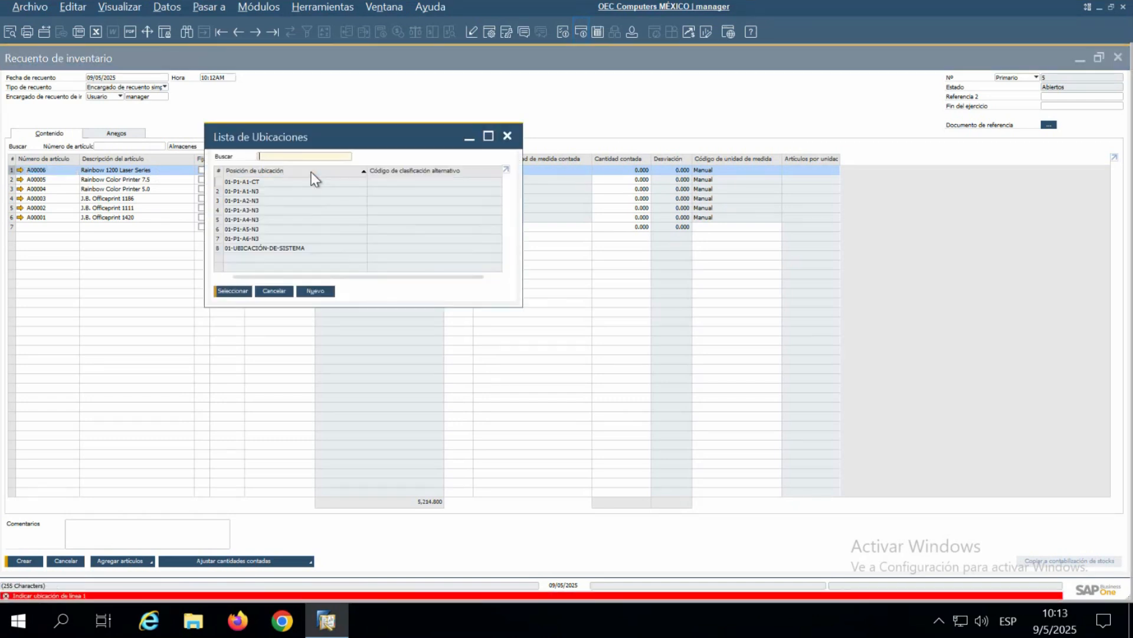
click(232, 291)
click(458, 170)
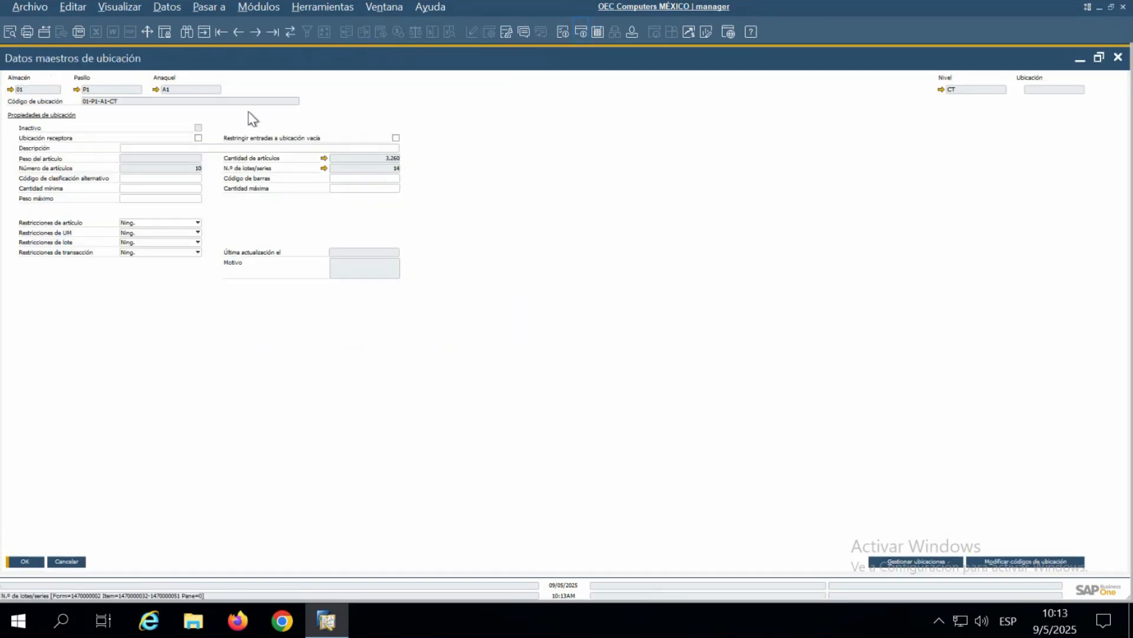
click(1117, 58)
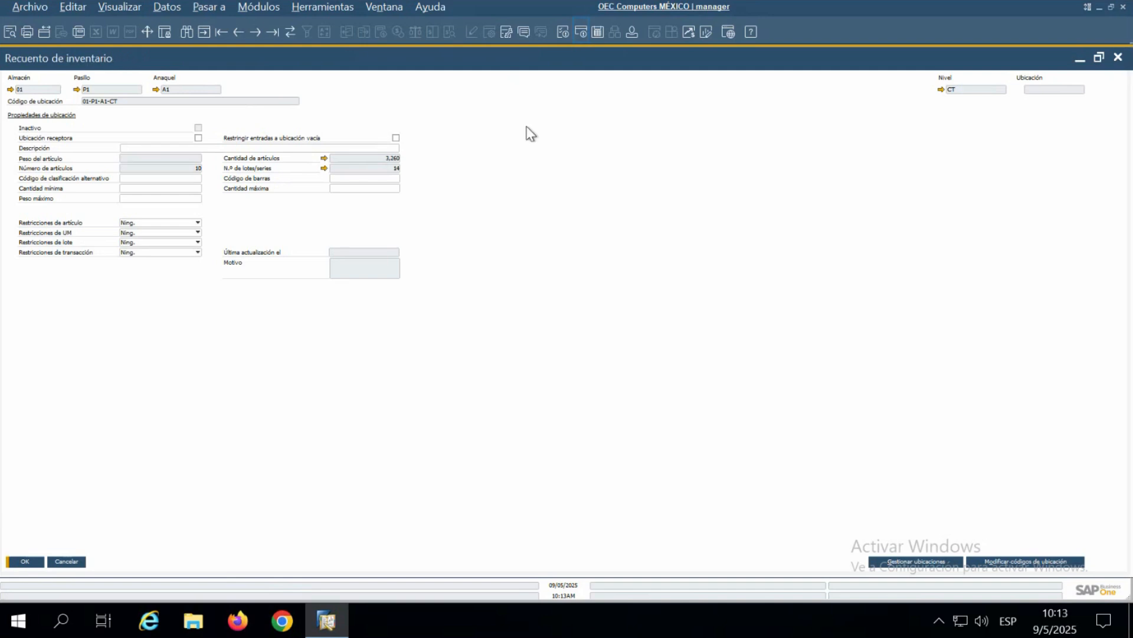
- Assign bin location 01-UBICACIÓN-DE-SISTEMA to item A00006 and mark the item as counted
click(310, 171)
click(313, 170)
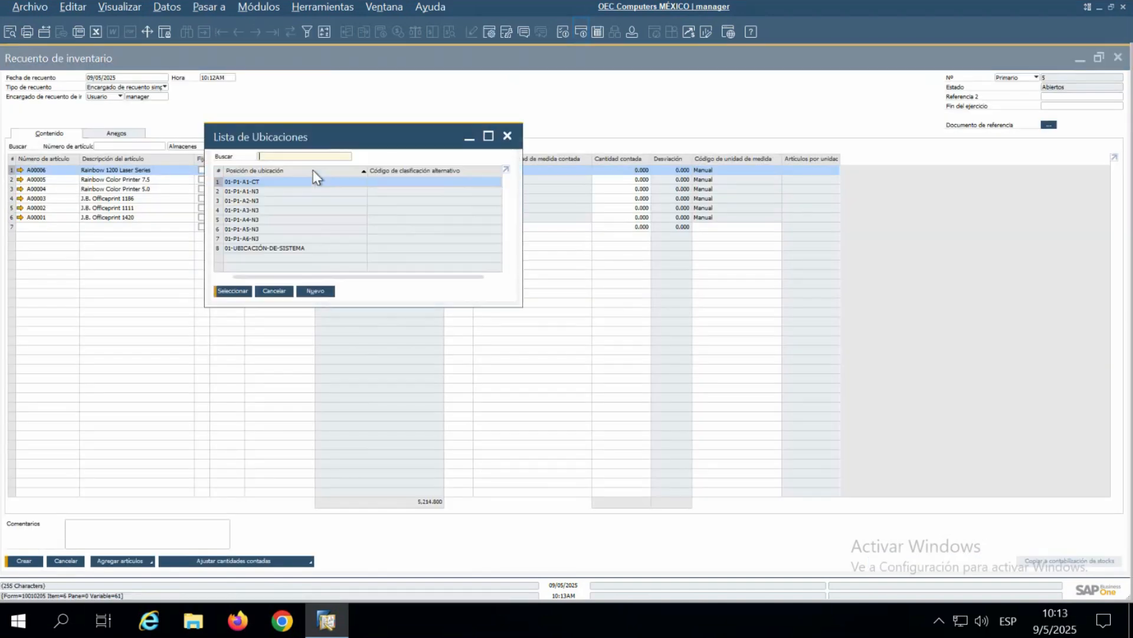
click(264, 248)
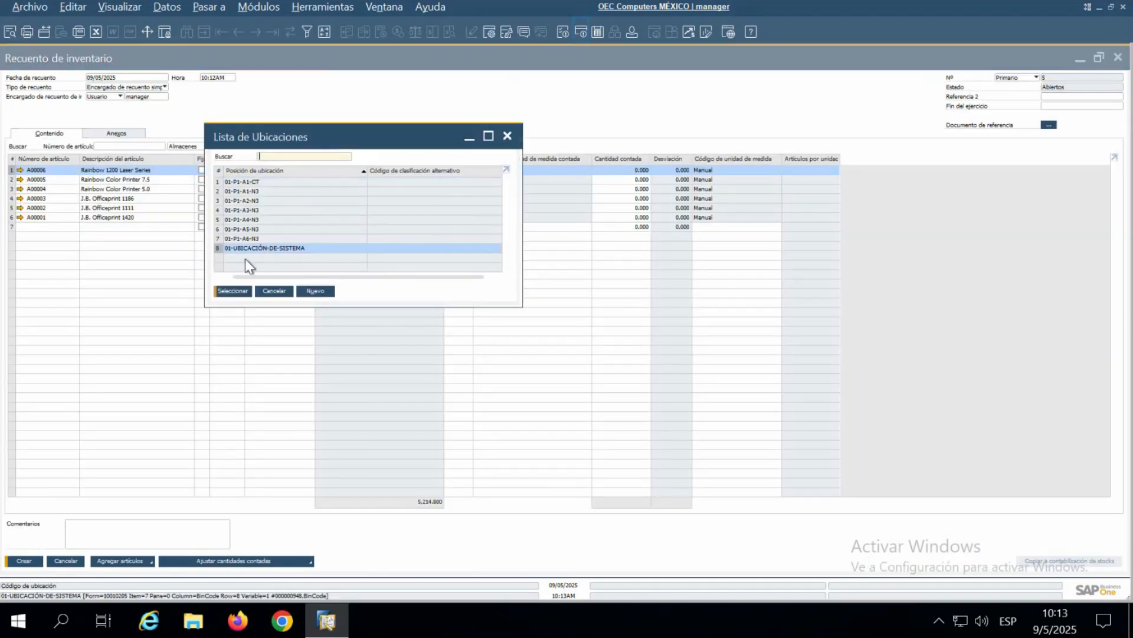
click(234, 291)
click(459, 170)
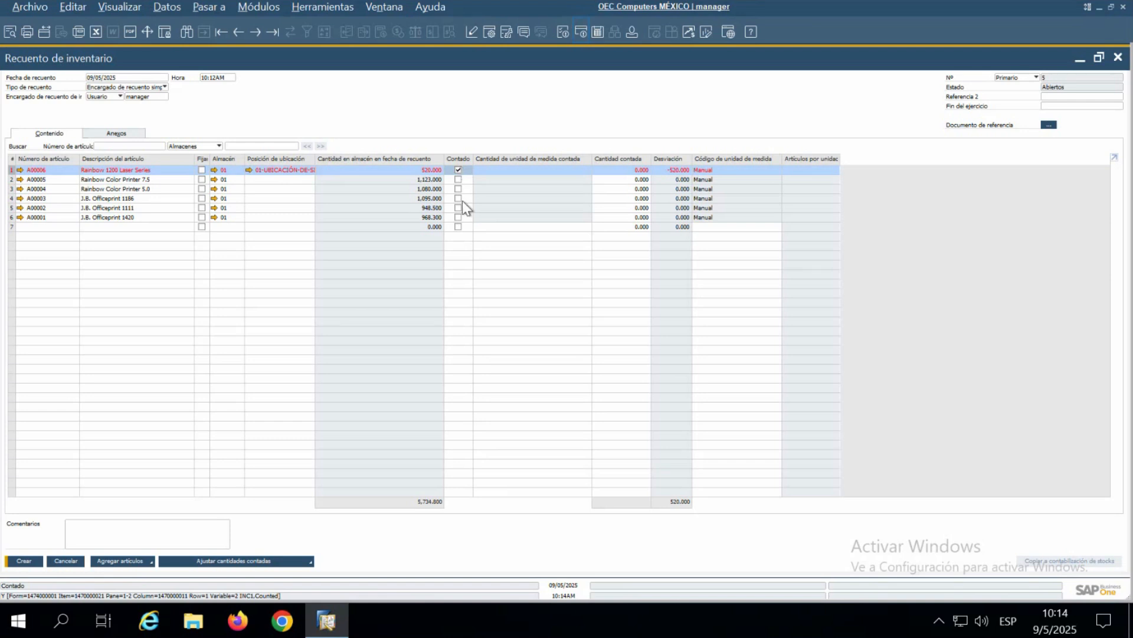
- Try to create the inventory count and to freeze item A00006
click(29, 563)
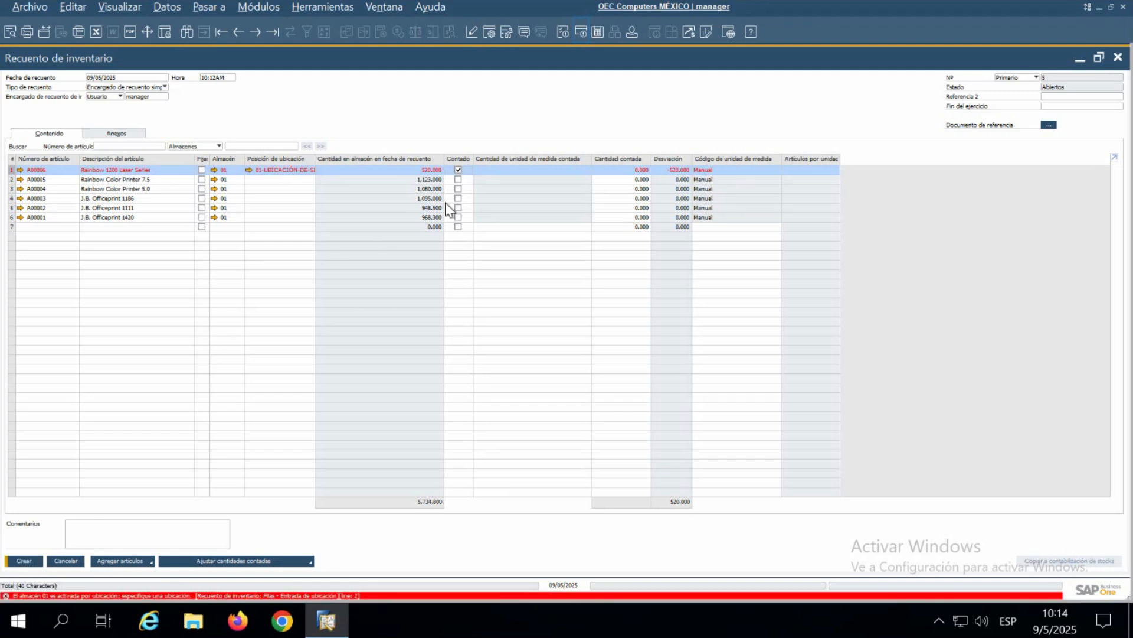
click(201, 170)
click(35, 563)
click(35, 563)
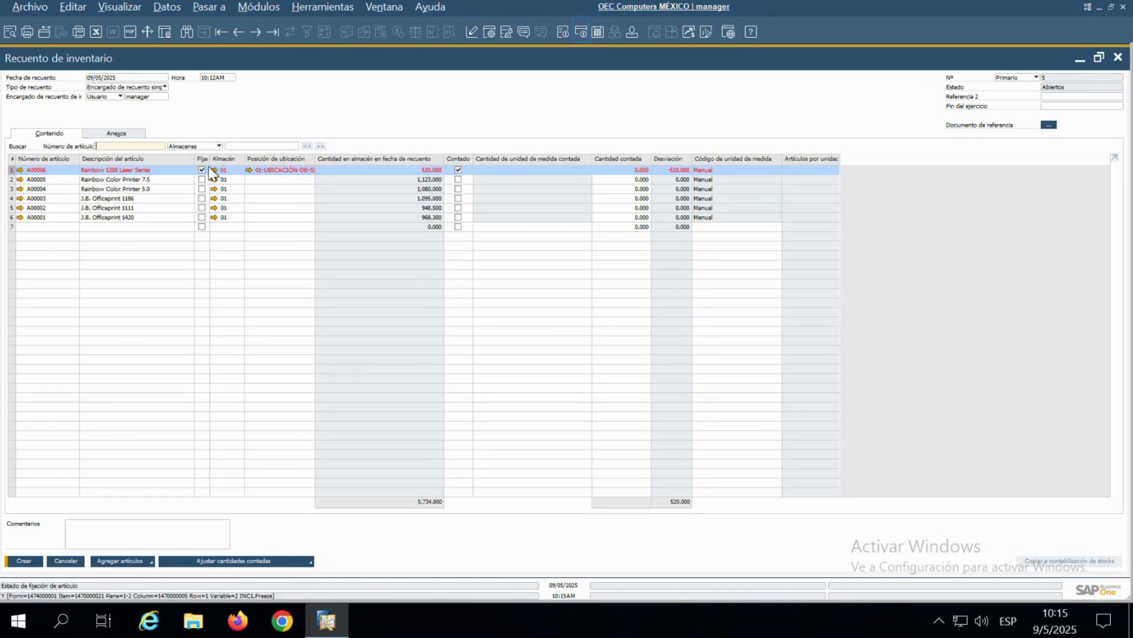
- Assign bin location 01-UBICACIÓN-DE-SISTEMA to items A00005 and A00004 in the inventory count
click(261, 180)
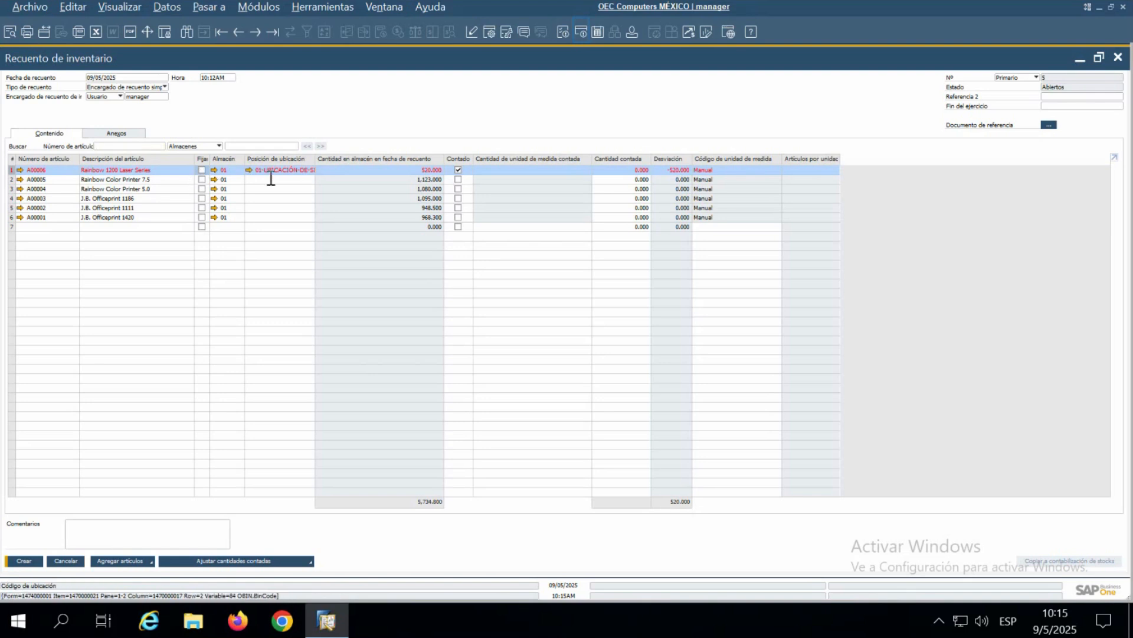
click(311, 179)
click(301, 248)
double_click(249, 249)
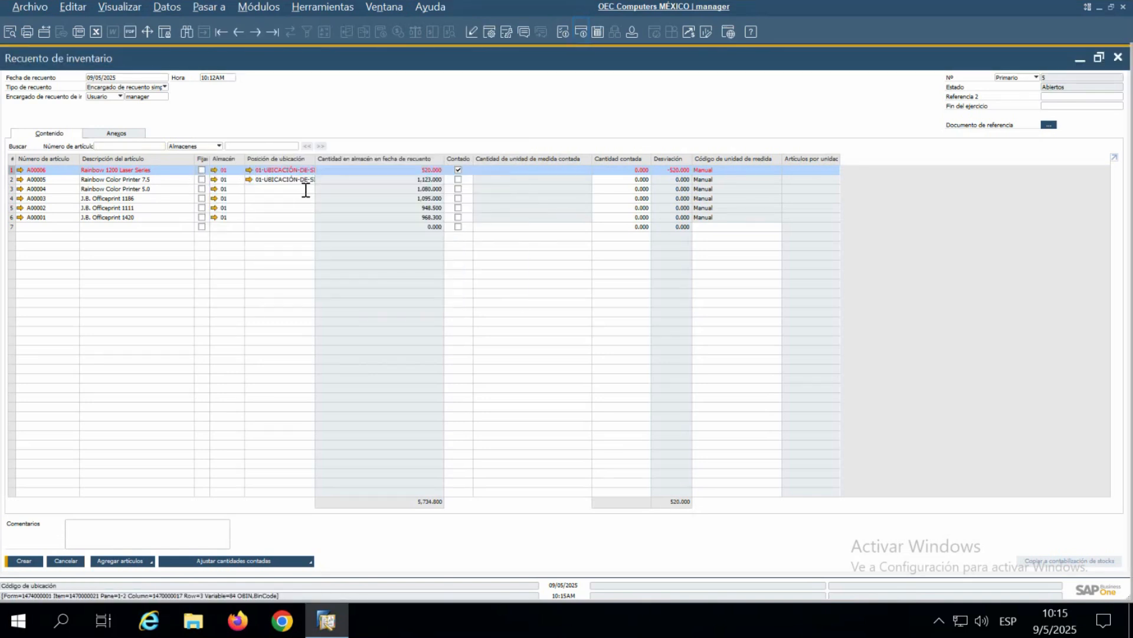
click(311, 180)
click(307, 248)
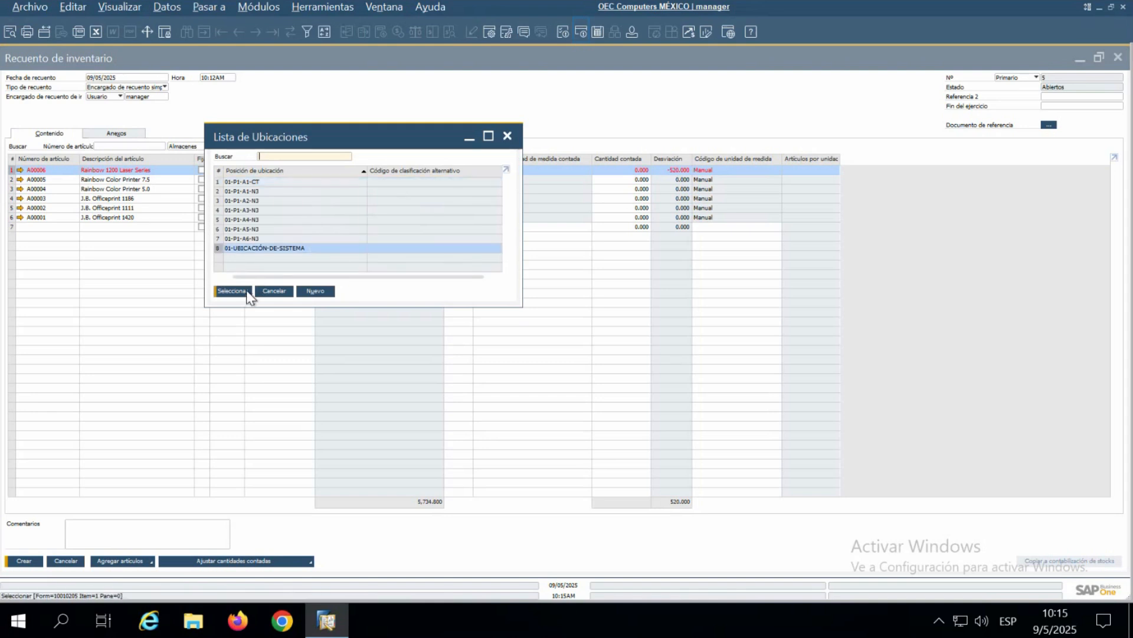
double_click(254, 248)
- Assign bin location 01-UBICACIÓN-DE-SISTEMA to the remaining items A00003, A00002 and A00001
click(309, 200)
click(311, 199)
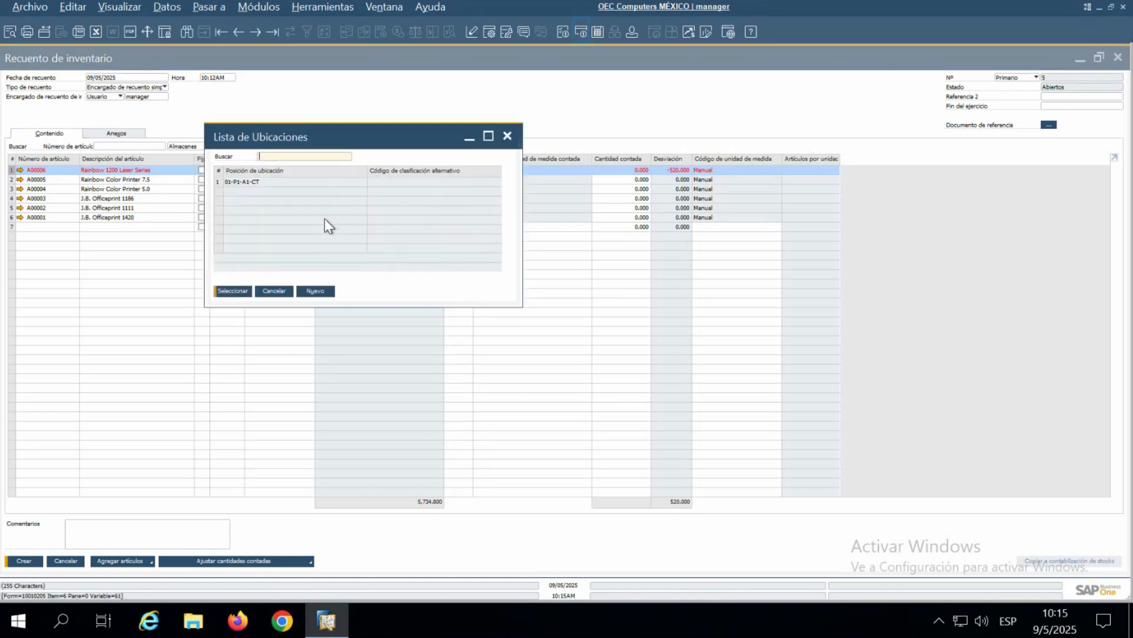
click(278, 251)
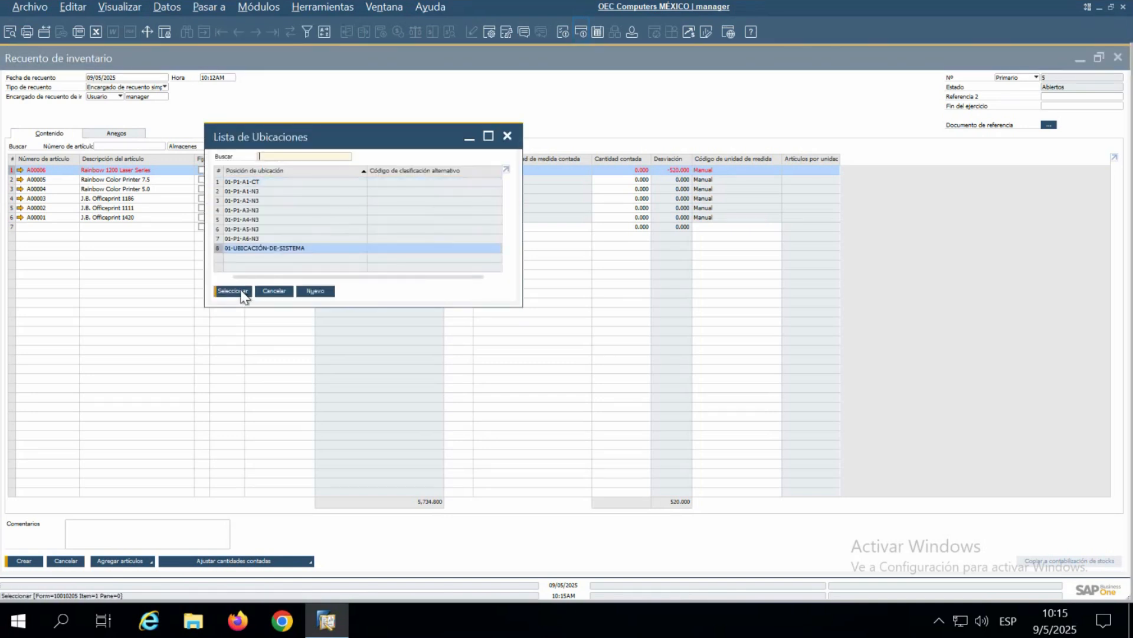
double_click(242, 248)
click(308, 208)
click(309, 208)
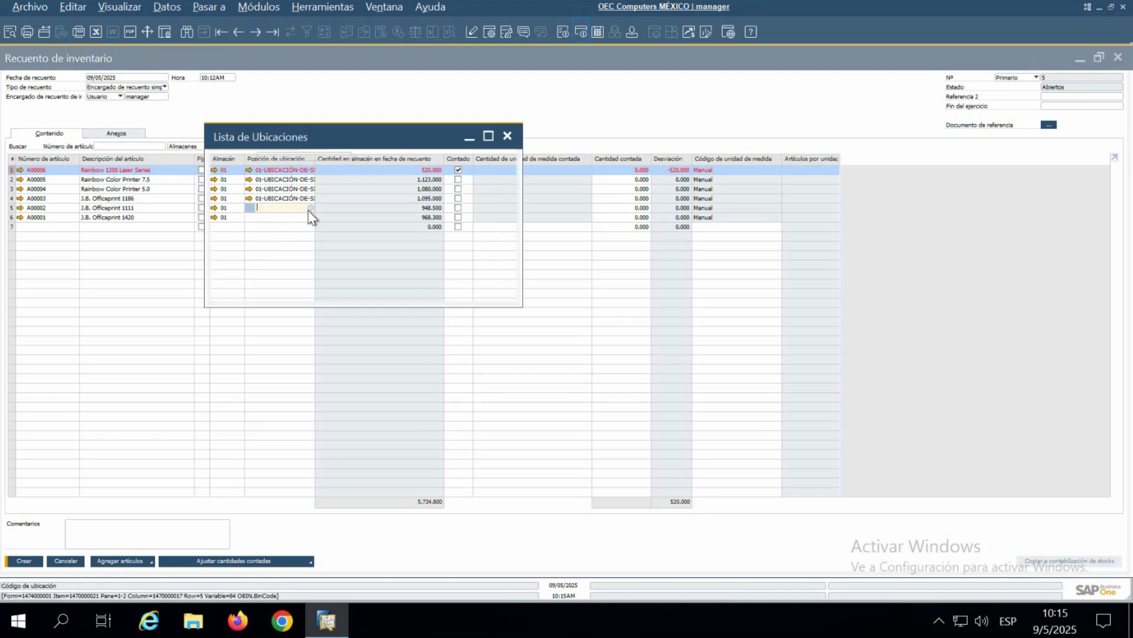
click(271, 248)
double_click(245, 248)
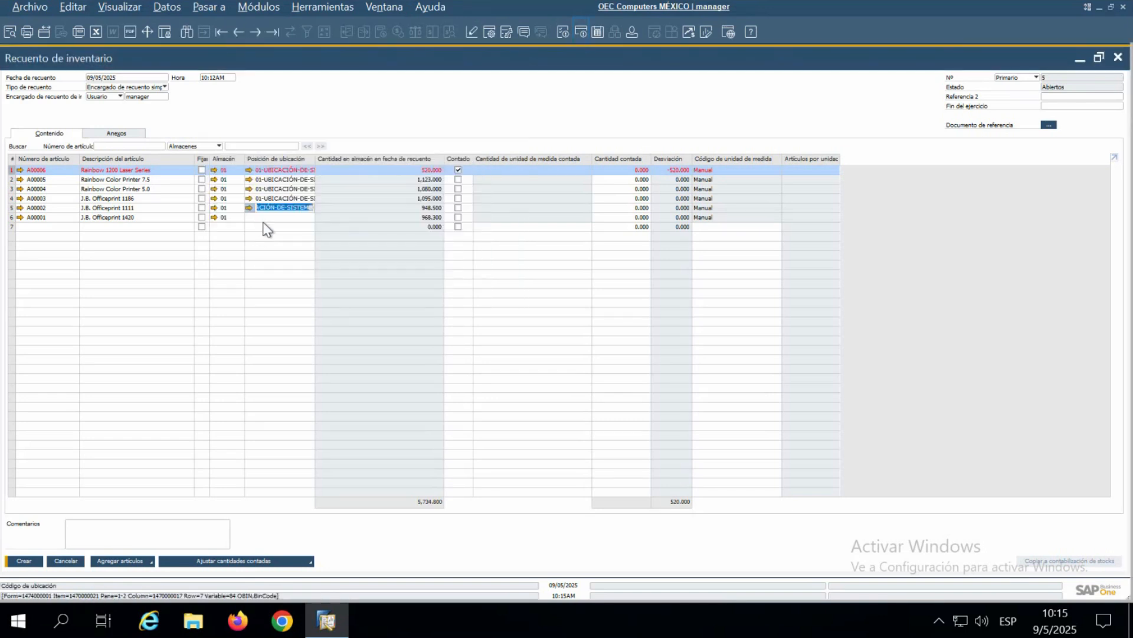
click(311, 219)
click(311, 219)
click(259, 248)
click(244, 291)
- Mark items A00005 through A00001 as counted and create the inventory count
click(458, 179)
click(458, 189)
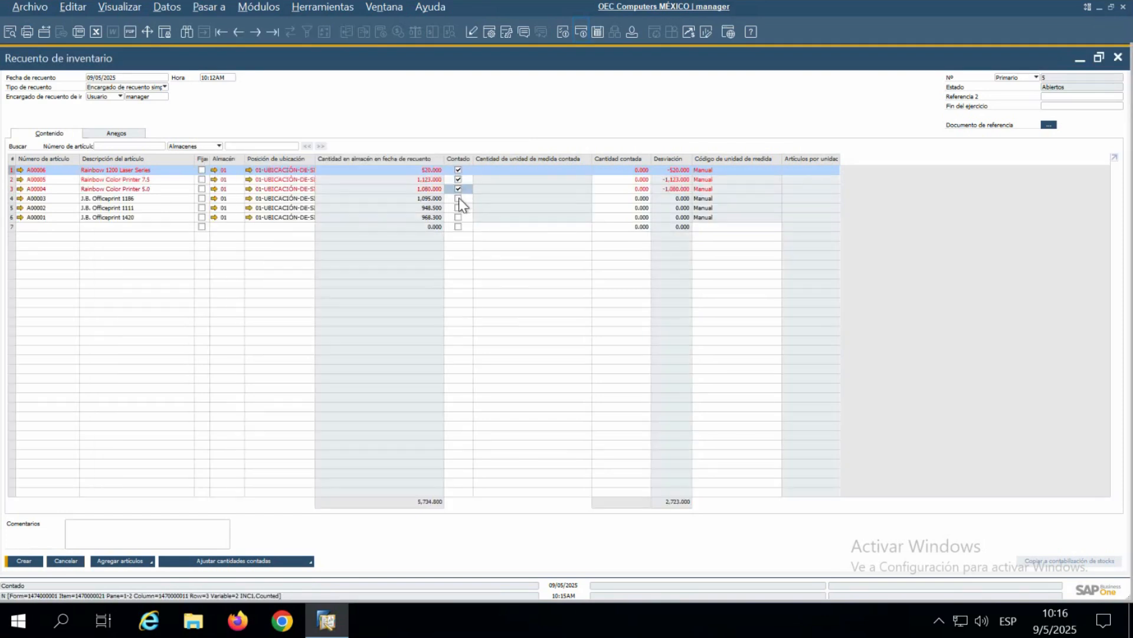
click(459, 198)
click(458, 207)
click(458, 216)
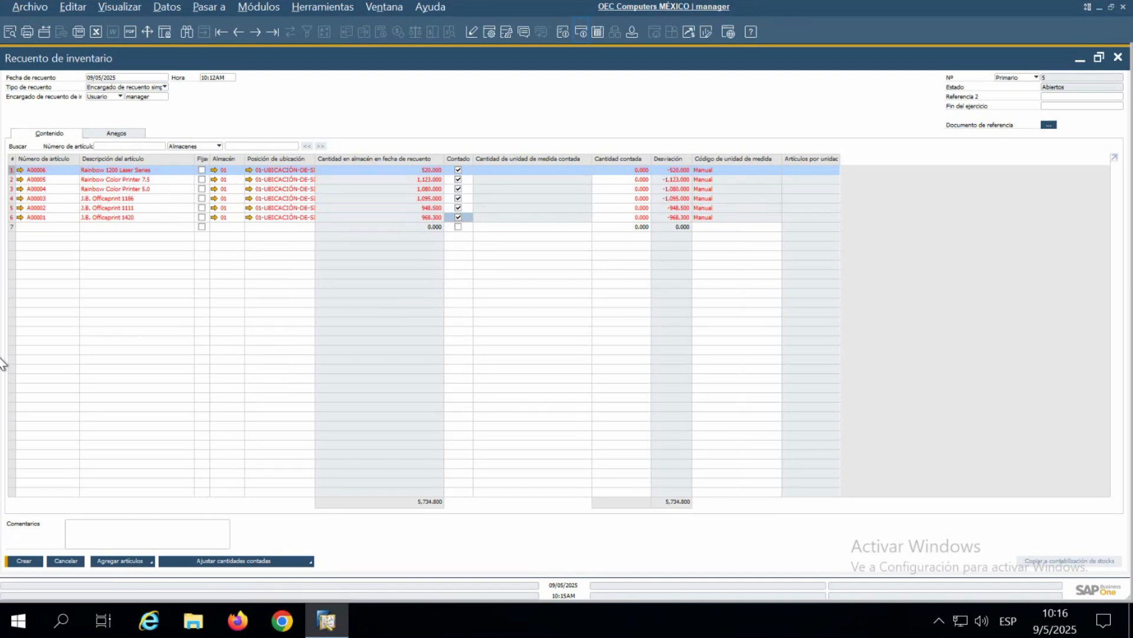
click(28, 561)
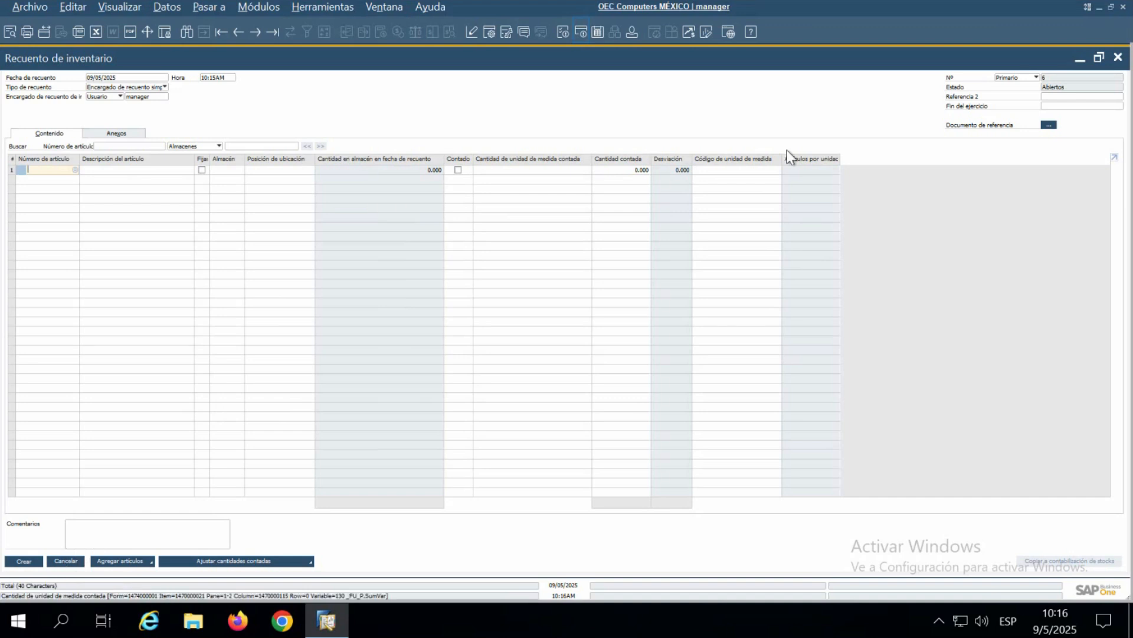
- Close the new inventory count, the cyclic inventory recommendations and their selection criteria
click(1118, 59)
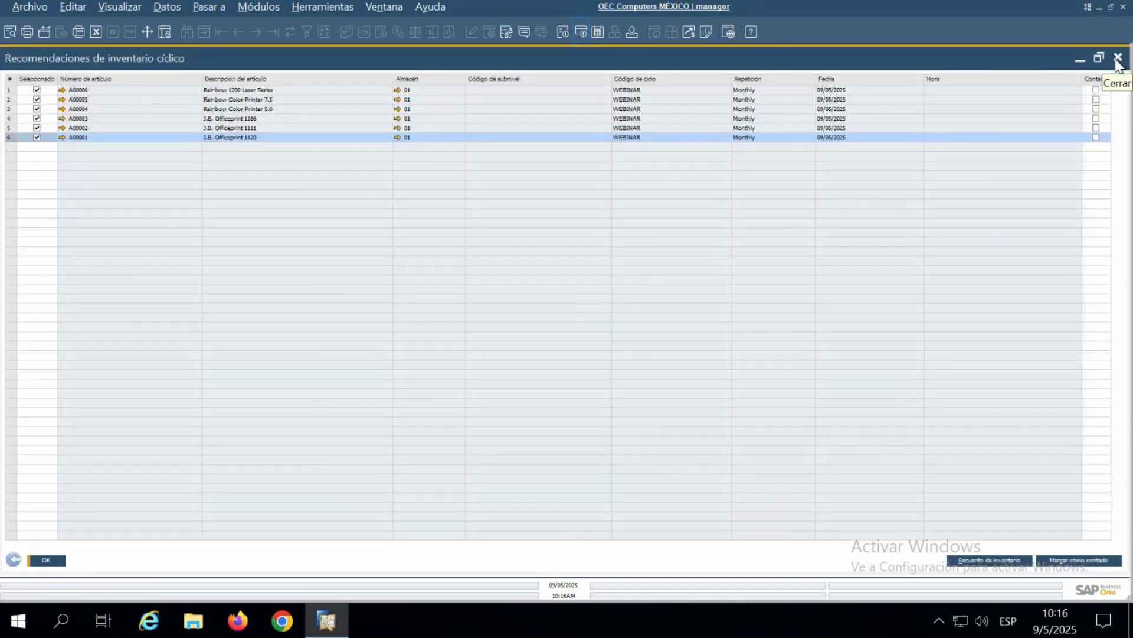
click(1117, 59)
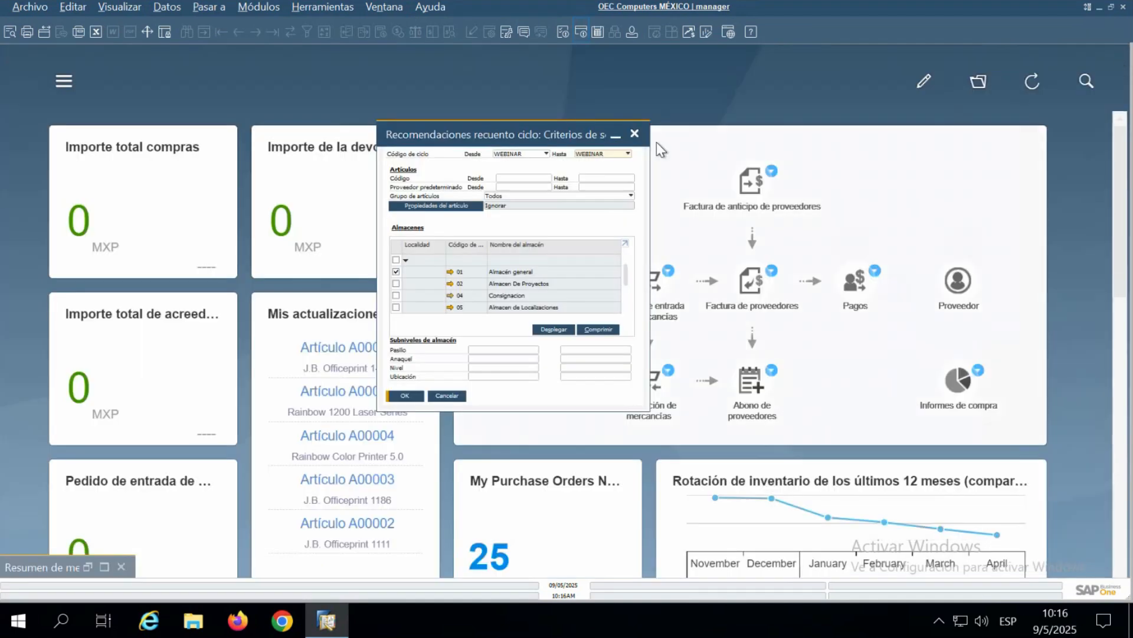
click(634, 133)
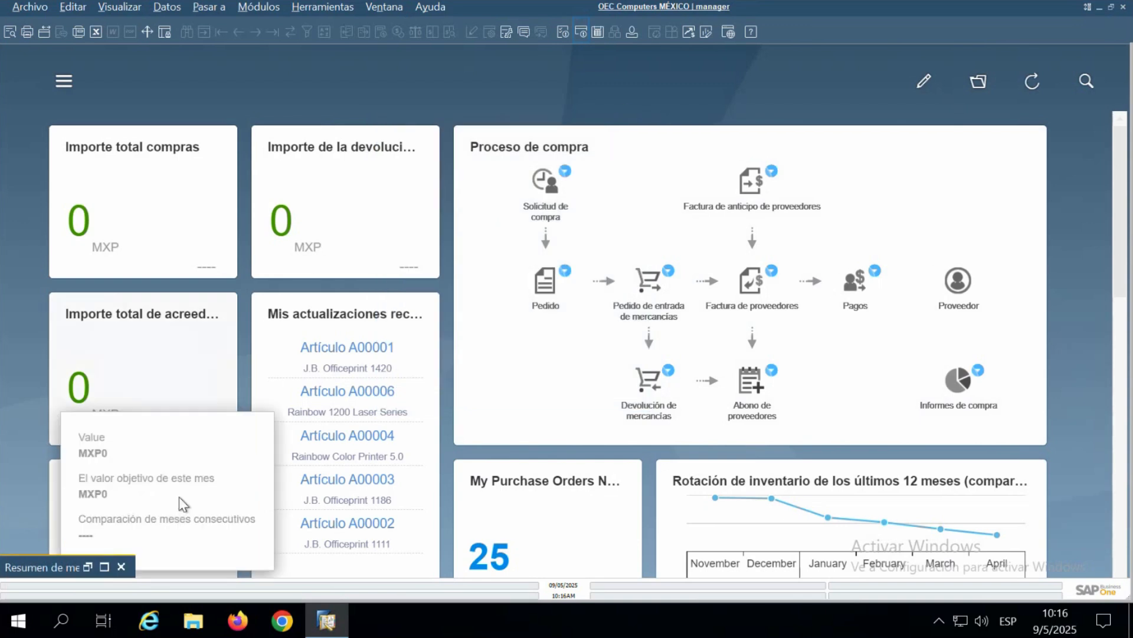
- Close the minimized messages and alerts overview, then switch to the slide presentation and advance it
click(121, 567)
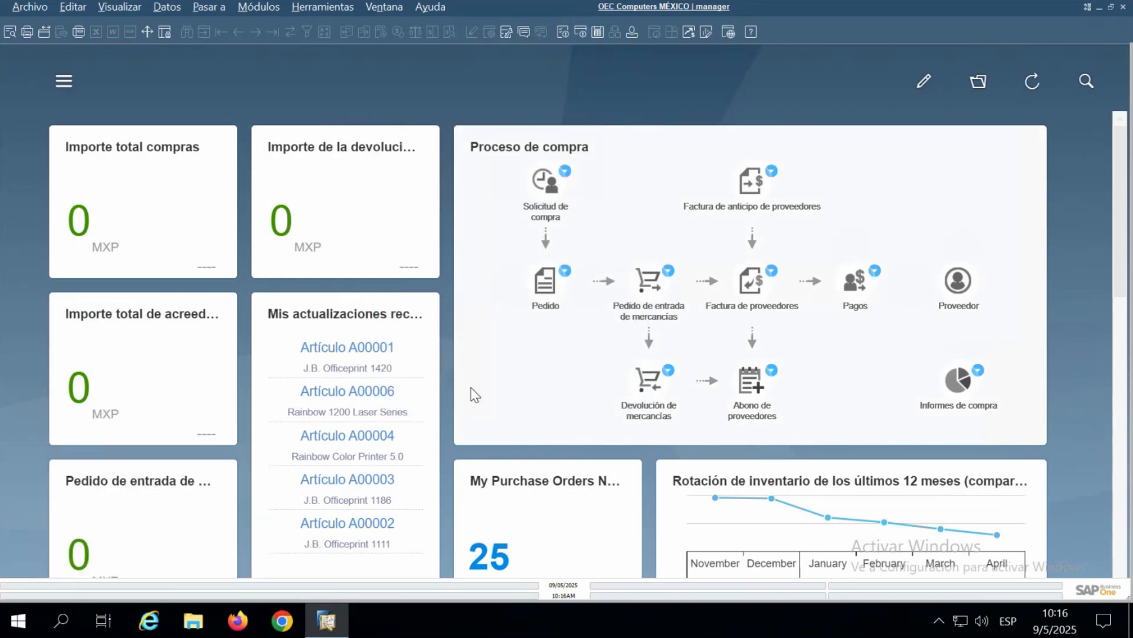
key(alt+Tab)
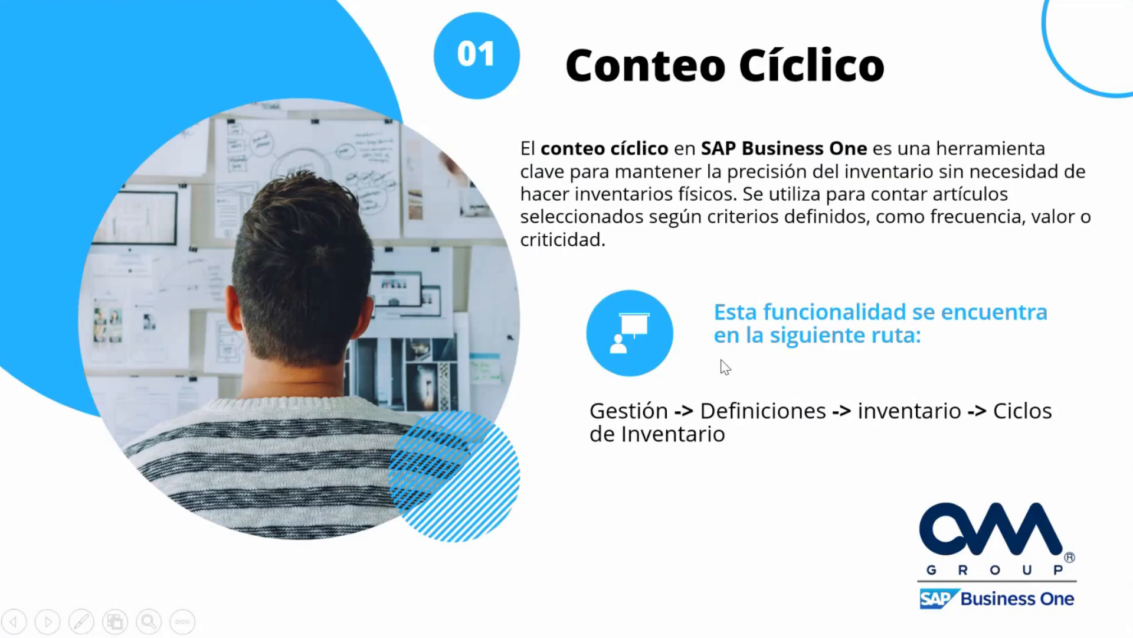
key(Right)
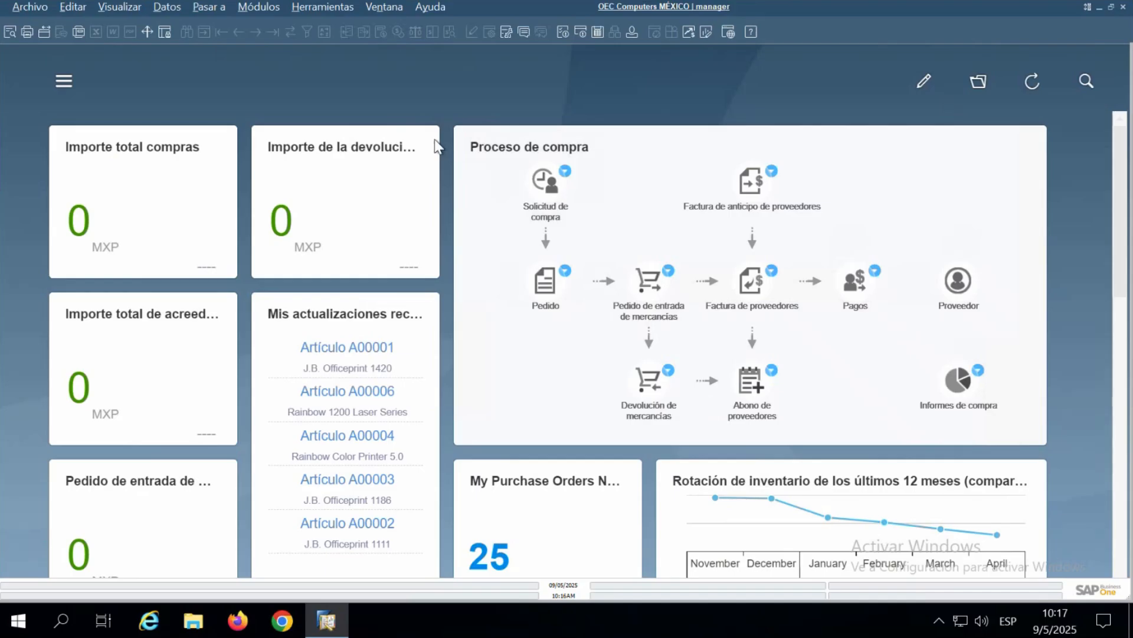
- Open alert management and start creating a user alert
click(260, 6)
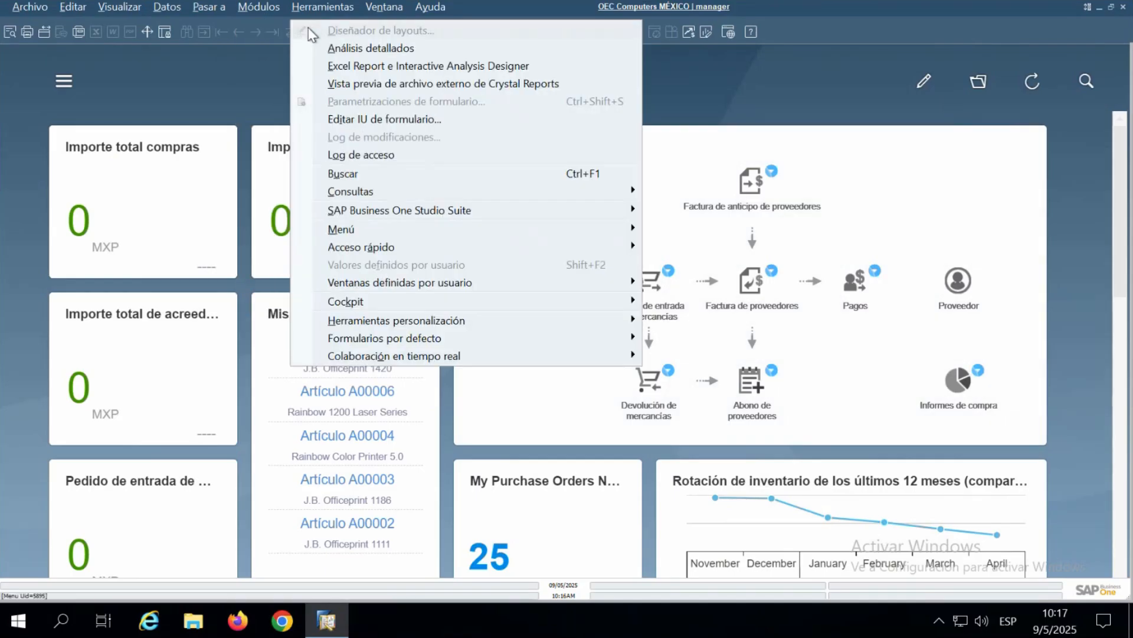
mouse_move(437, 30)
click(583, 244)
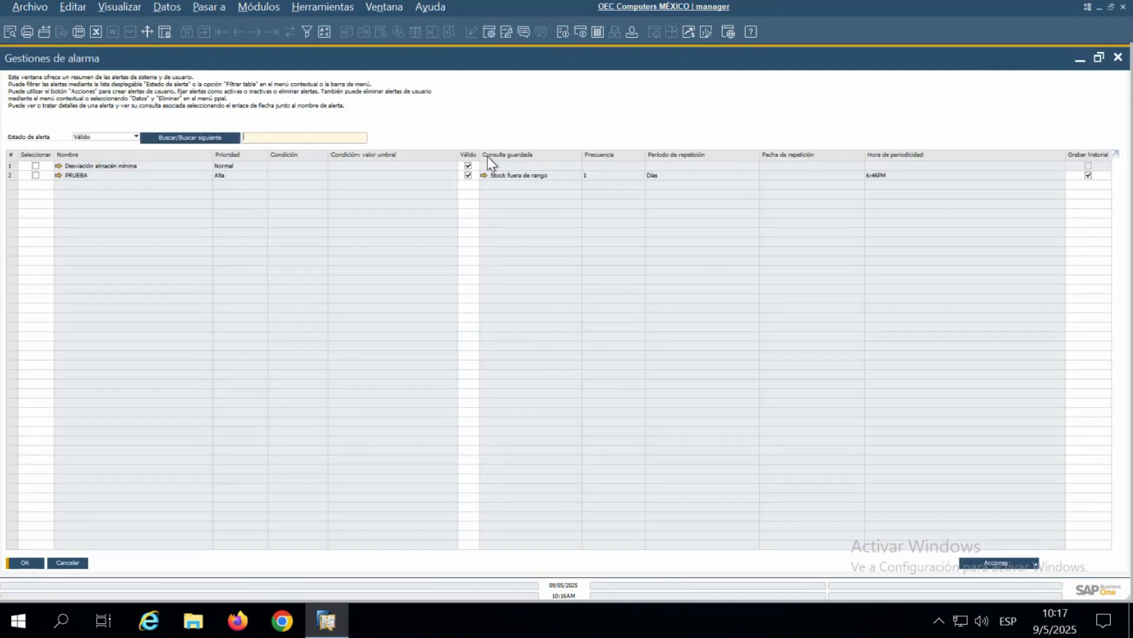
click(995, 563)
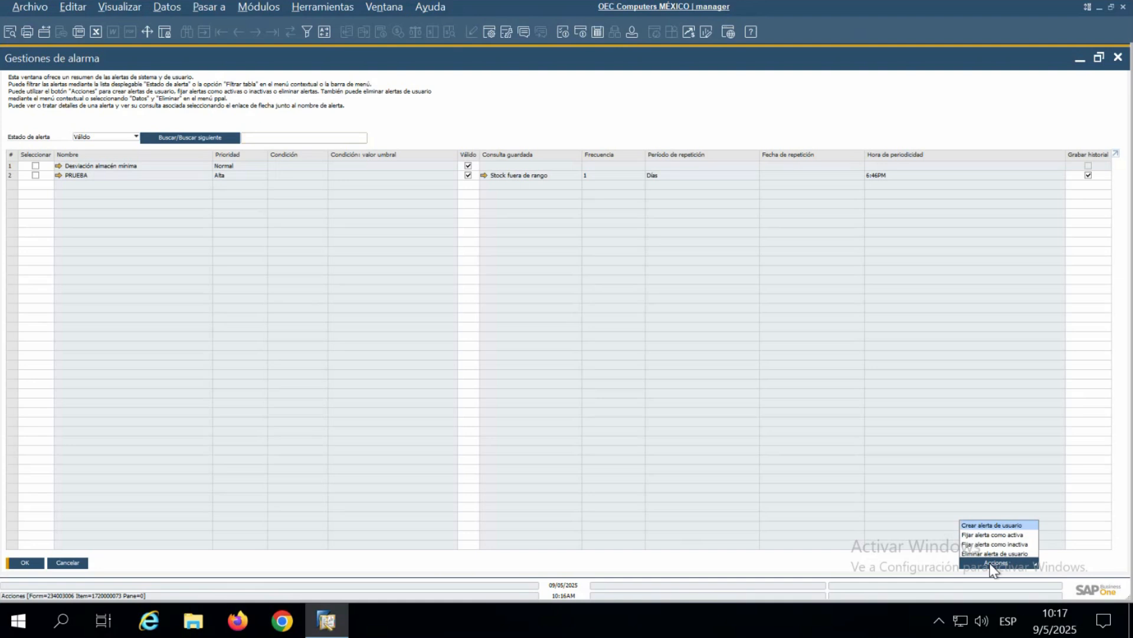
click(993, 526)
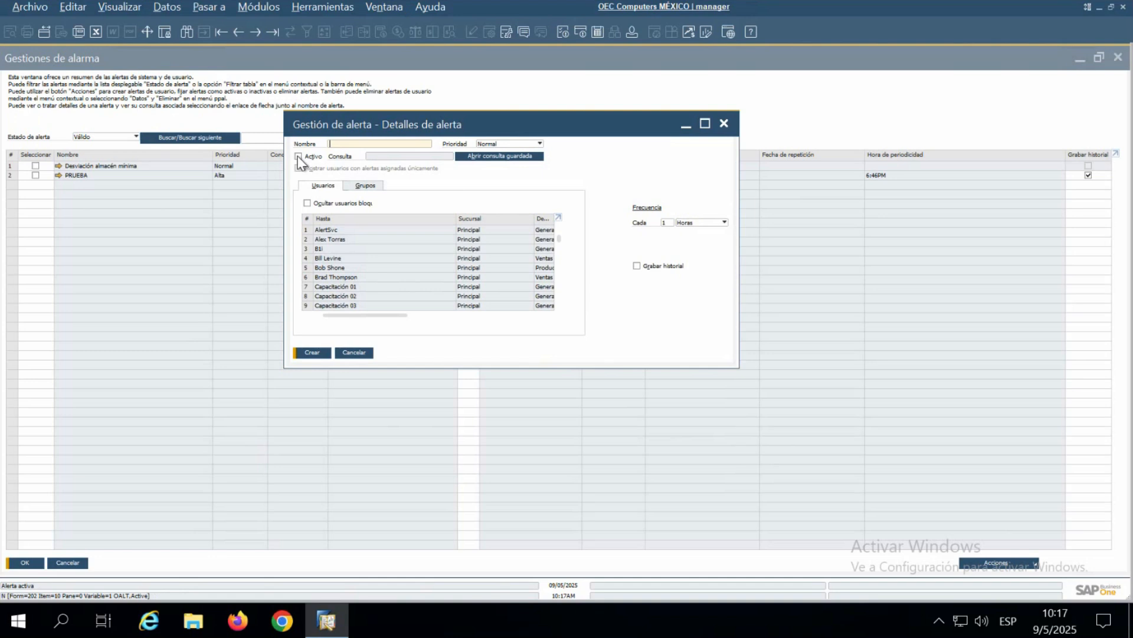
- Name the new alert WEBINAR, set its priority to Alta and make it active
click(331, 144)
text(WEBINAR)
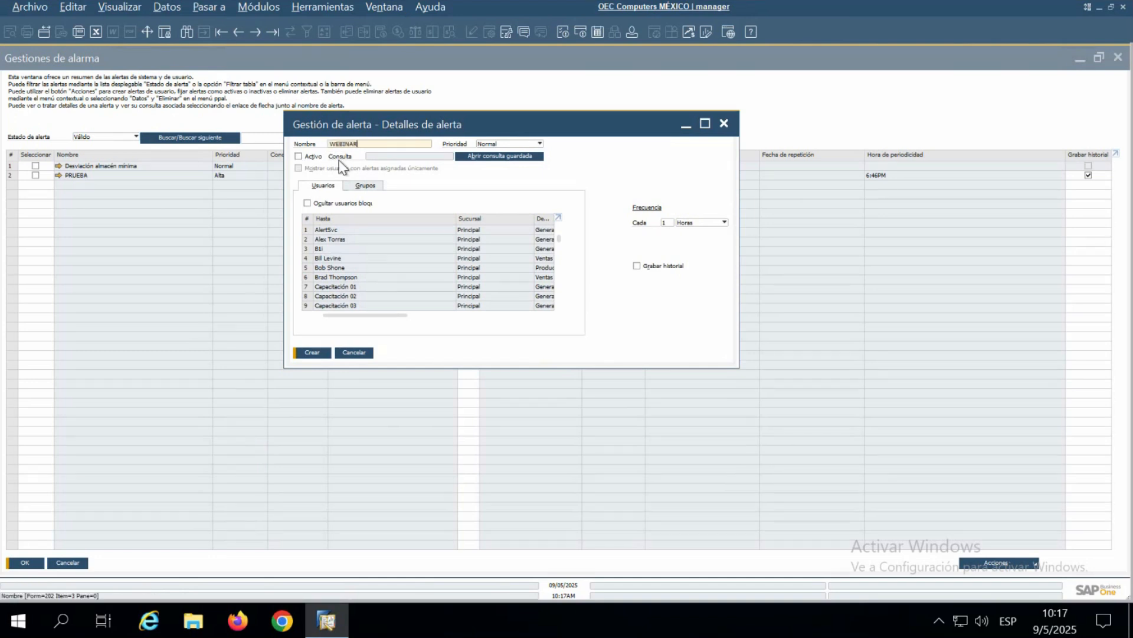
click(498, 144)
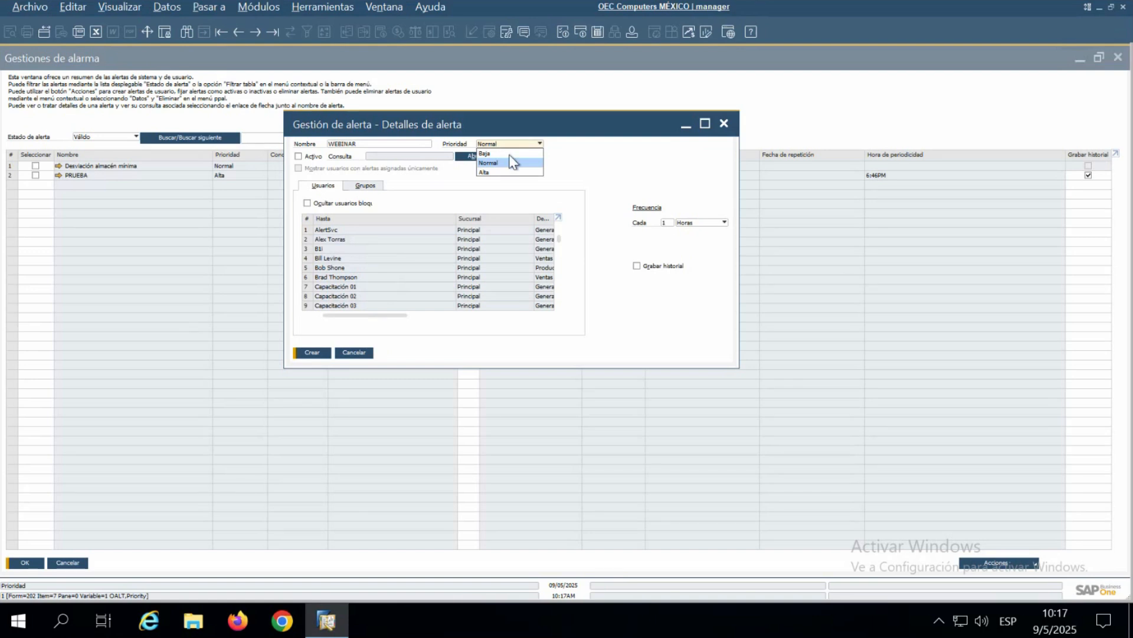
click(493, 173)
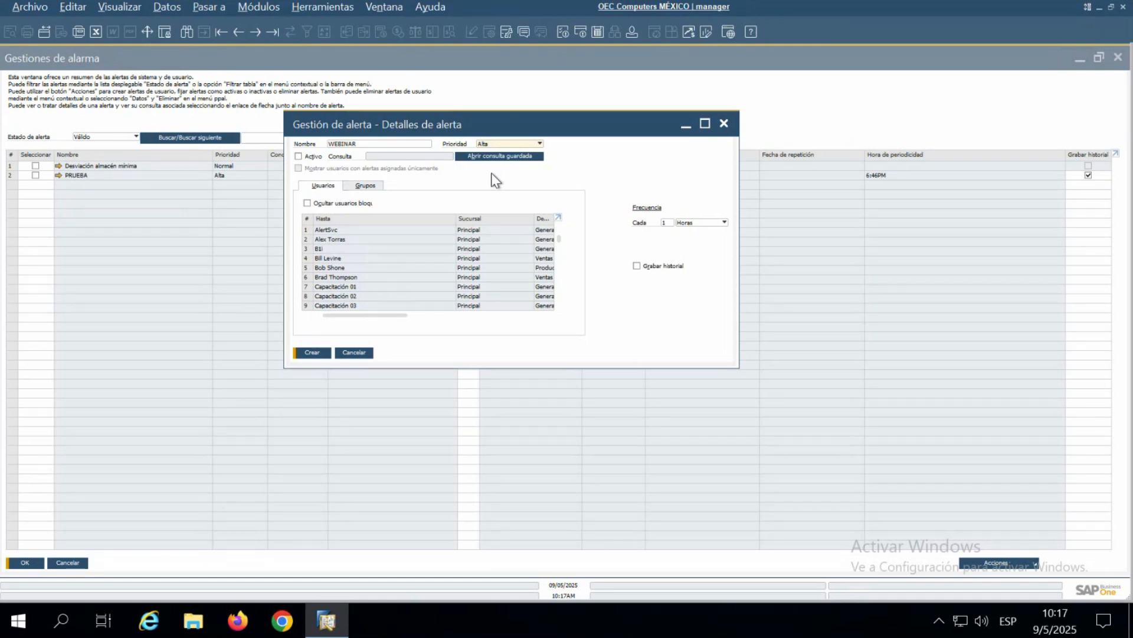
click(299, 156)
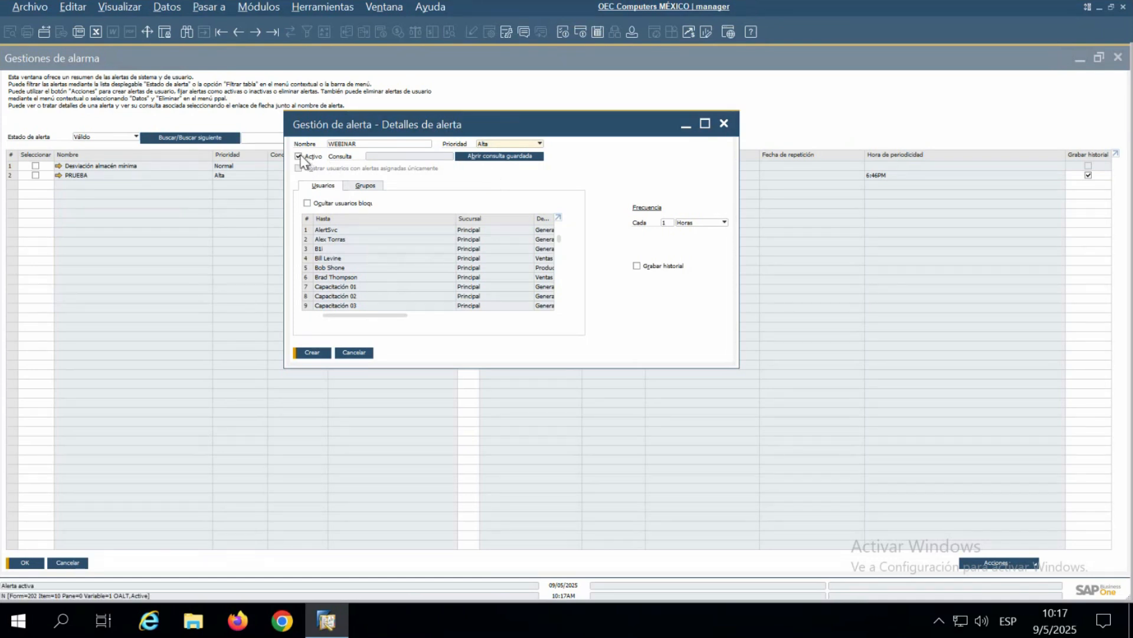
- Assign the saved query Stock fuera de rango from the Inventario category to the WEBINAR alert
click(480, 157)
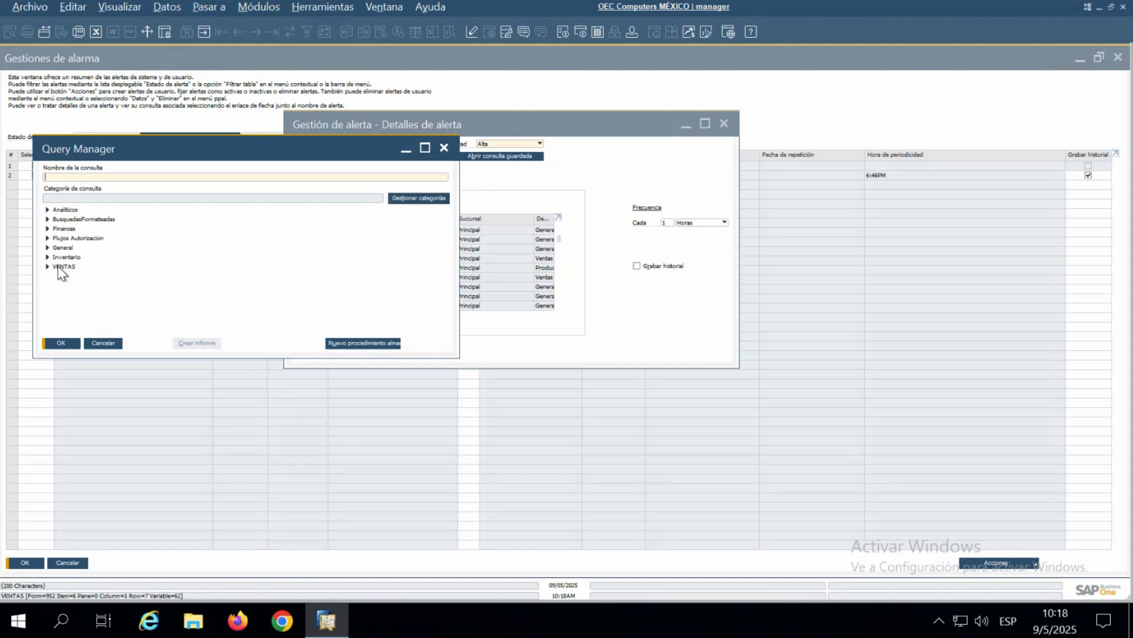
click(47, 258)
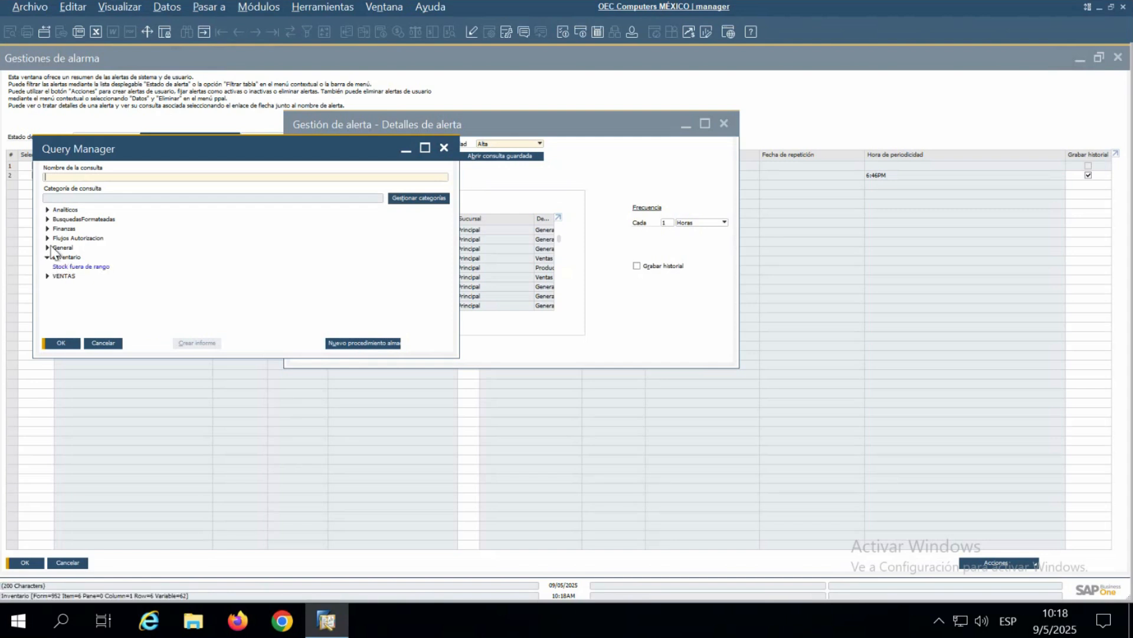
click(93, 267)
click(61, 344)
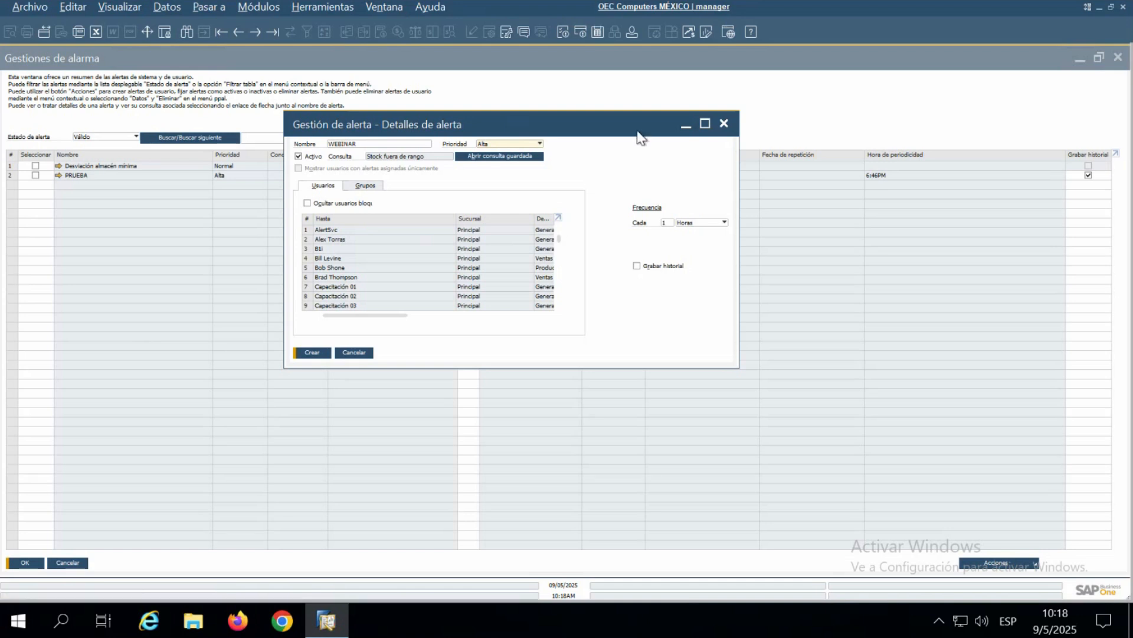
- Widen the alert details window and enable internal notification for the manager user at the end of the user list
drag(738, 200, 953, 189)
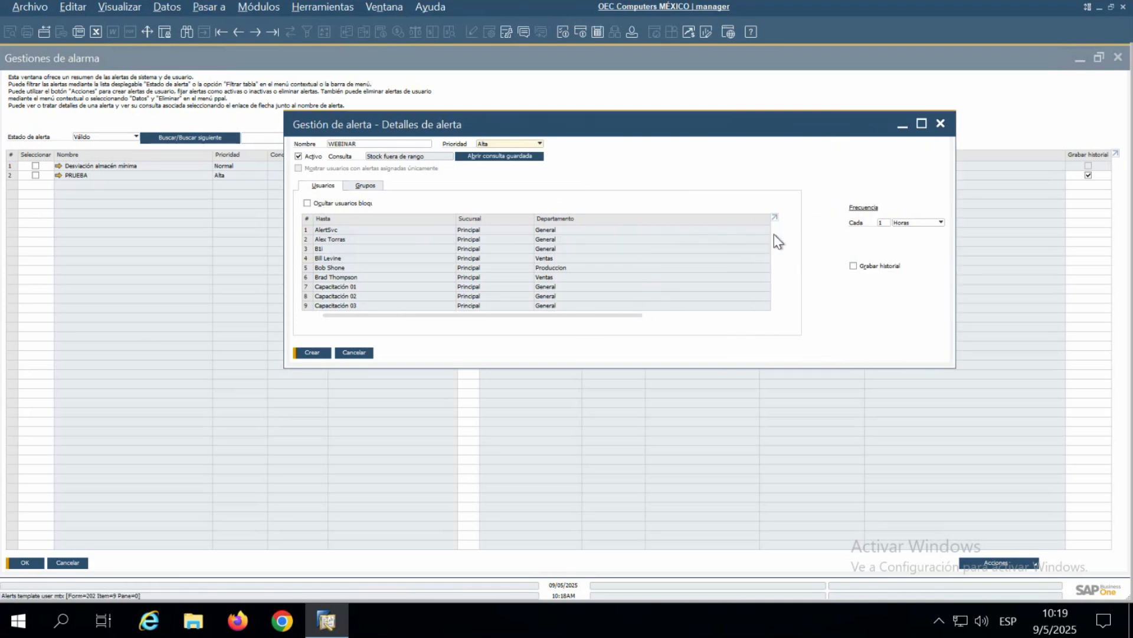
drag(775, 239, 777, 303)
drag(637, 317, 368, 319)
click(717, 305)
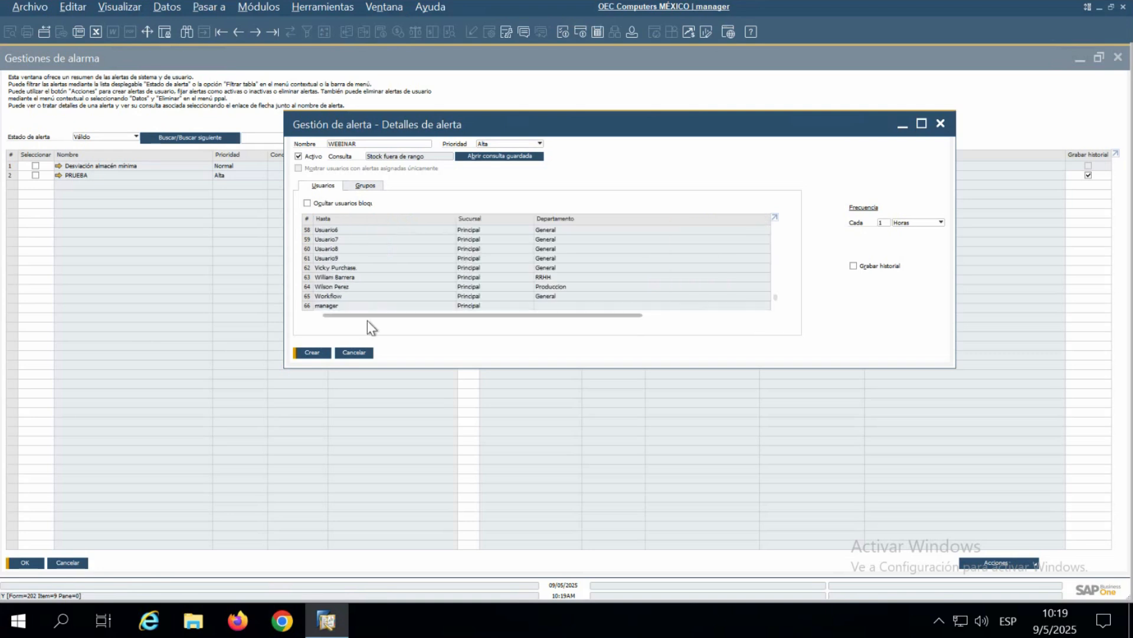
- Set the alert frequency to every 1 month (Meses), running on the 1st (En el 1º)
click(928, 223)
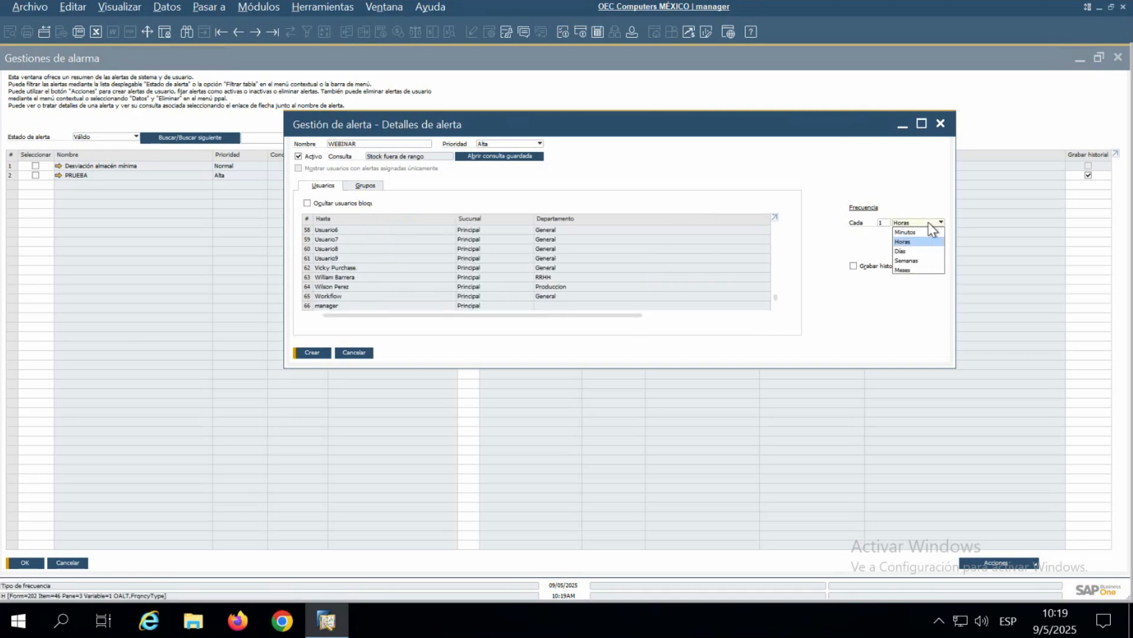
click(918, 261)
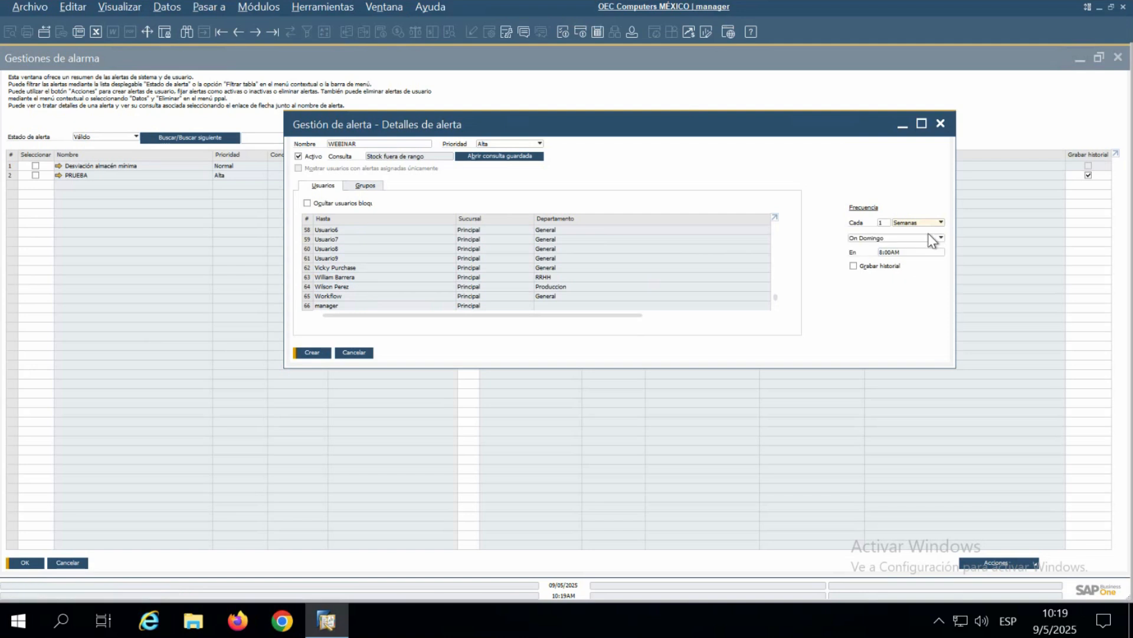
click(931, 226)
click(919, 269)
click(942, 238)
click(942, 238)
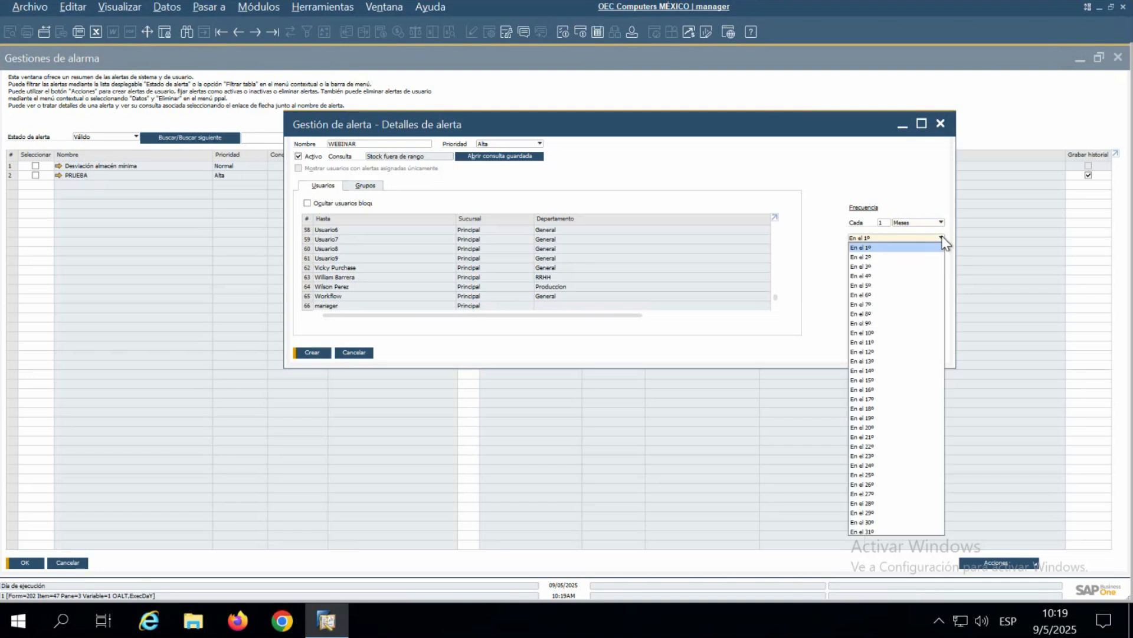
click(885, 247)
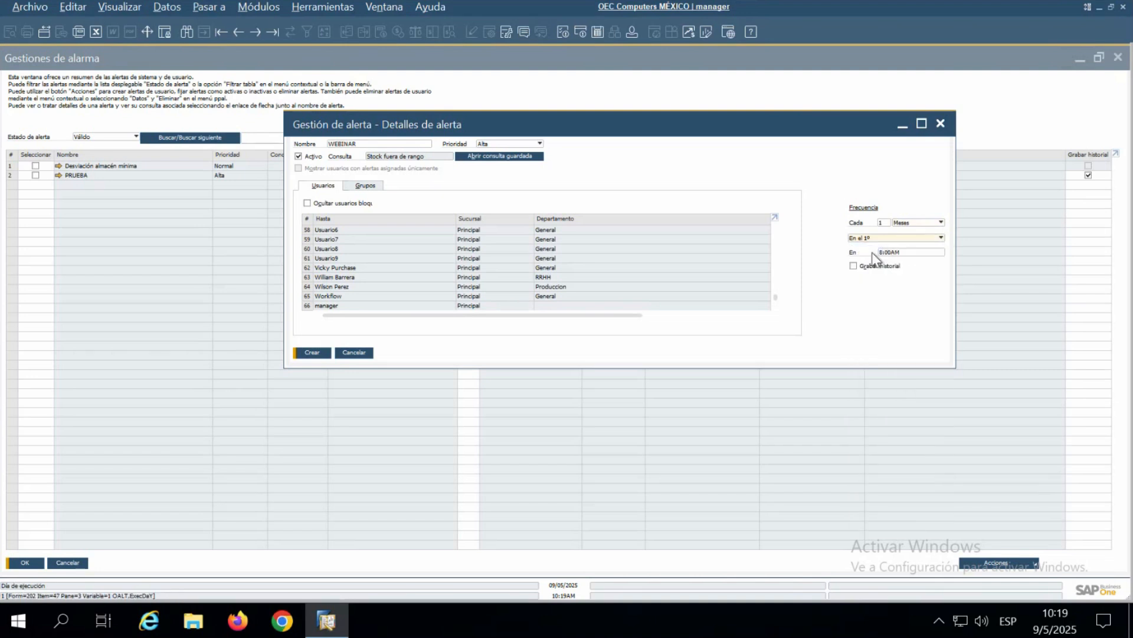
- Set the alert's execution time to 10:20AM
click(907, 254)
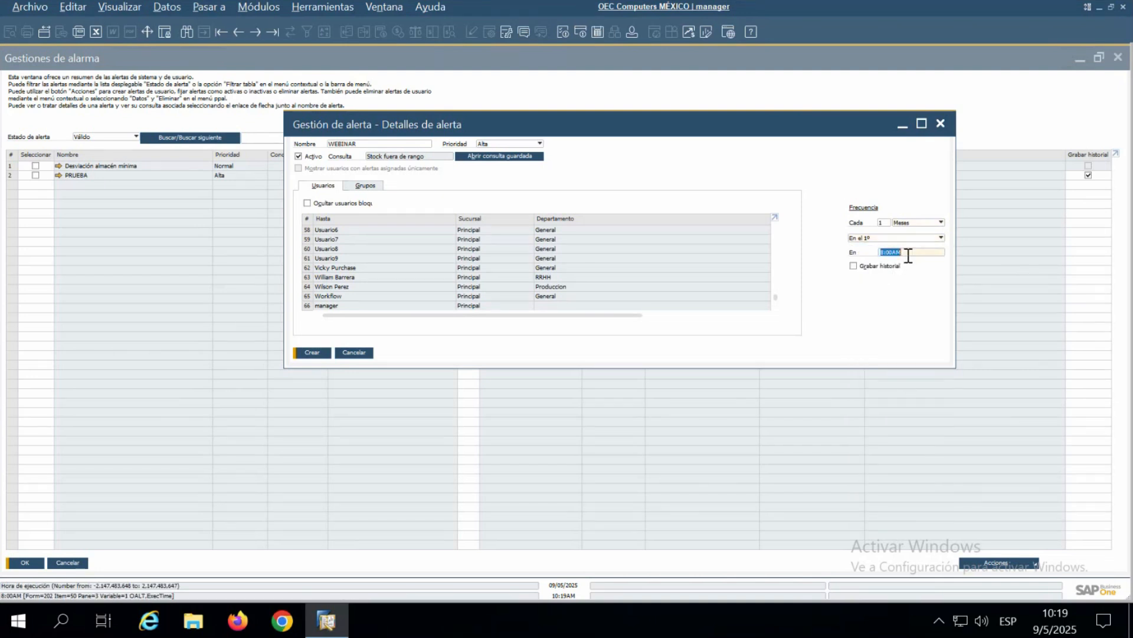
text(10:20)
key(Tab)
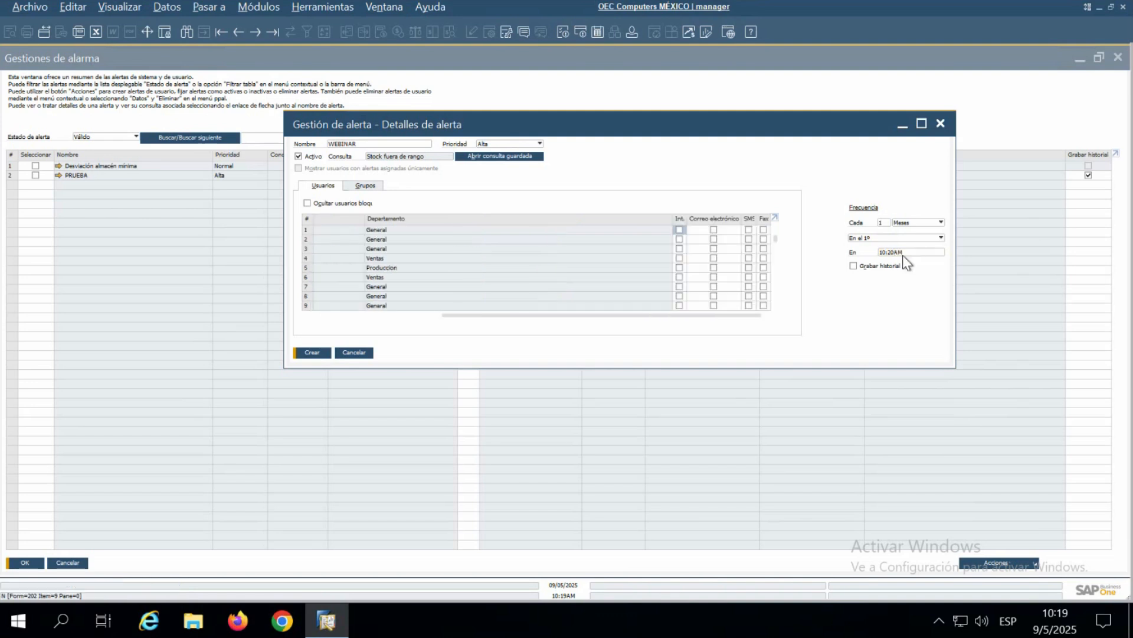
- Check the recipient at the end of the user list, create the WEBINAR alert and close its details
drag(776, 239, 769, 314)
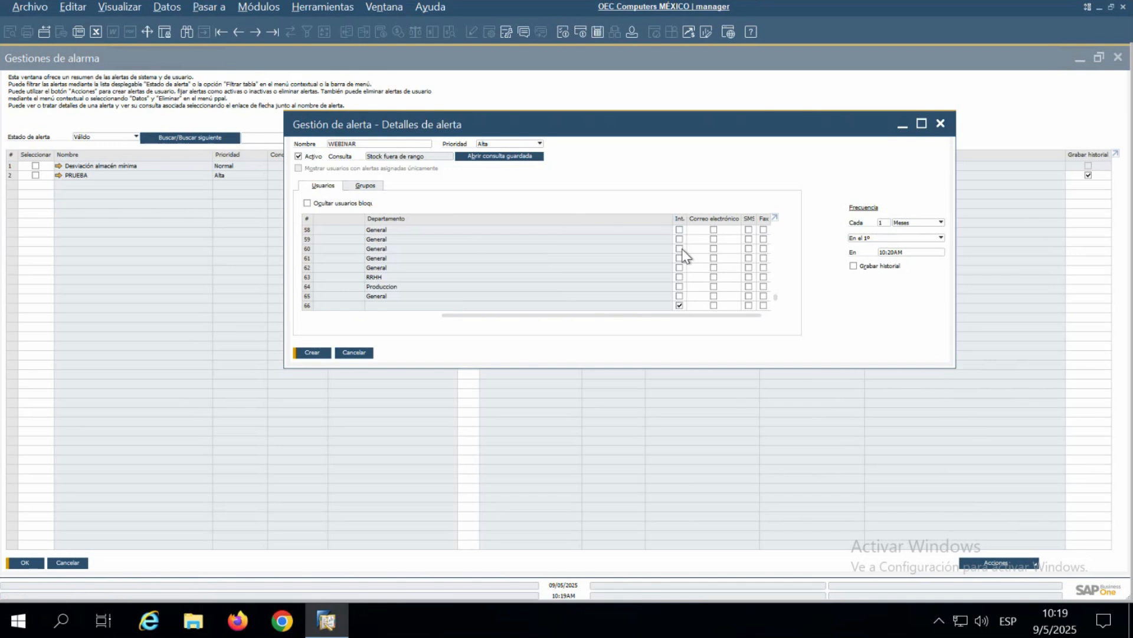
click(314, 353)
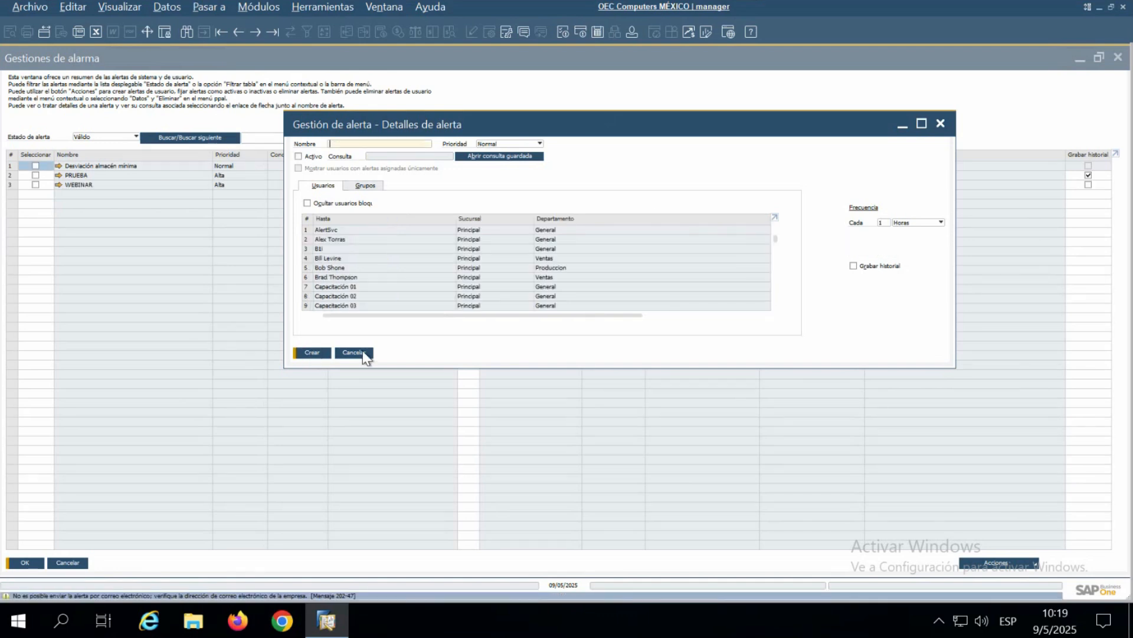
click(940, 123)
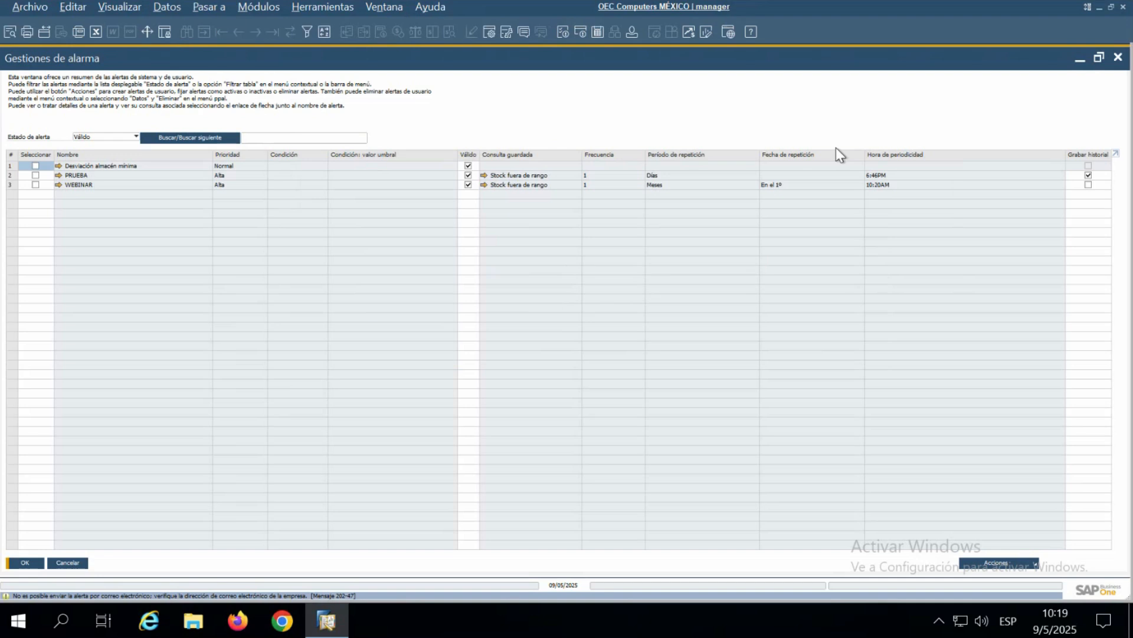
- Turn on history saving for the WEBINAR alert, update the alert list and close alert management
click(35, 185)
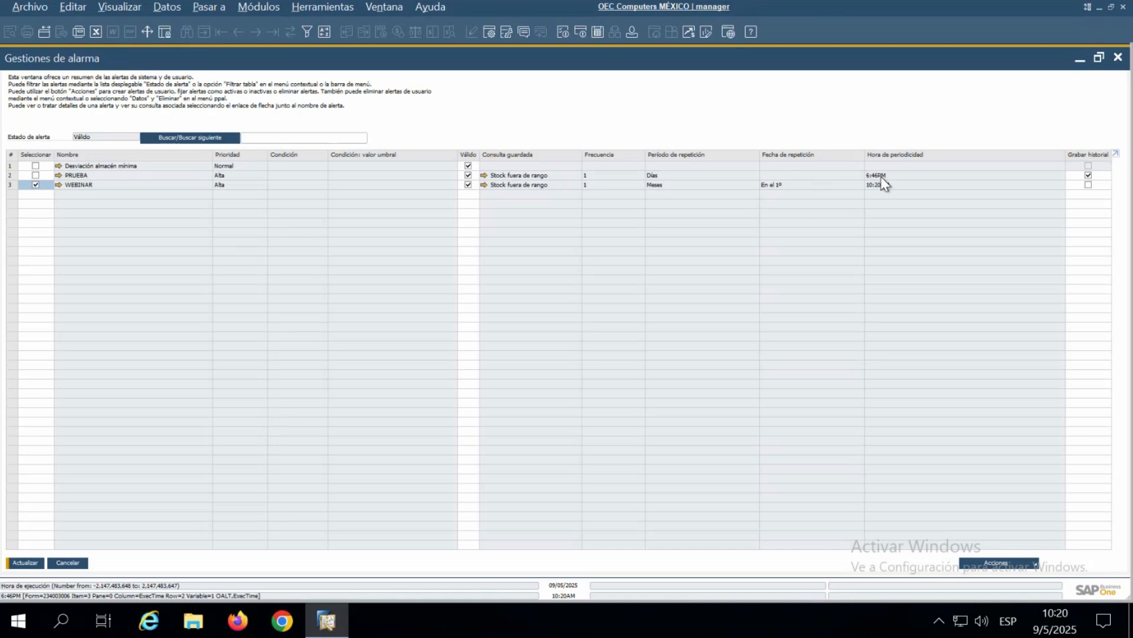
click(1088, 184)
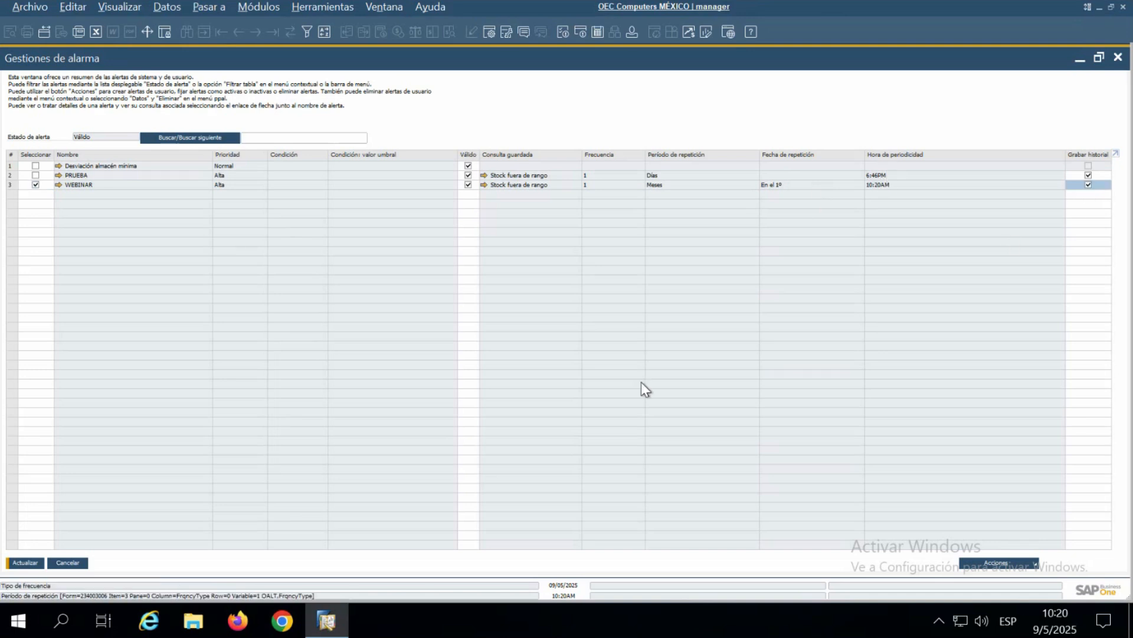
click(24, 563)
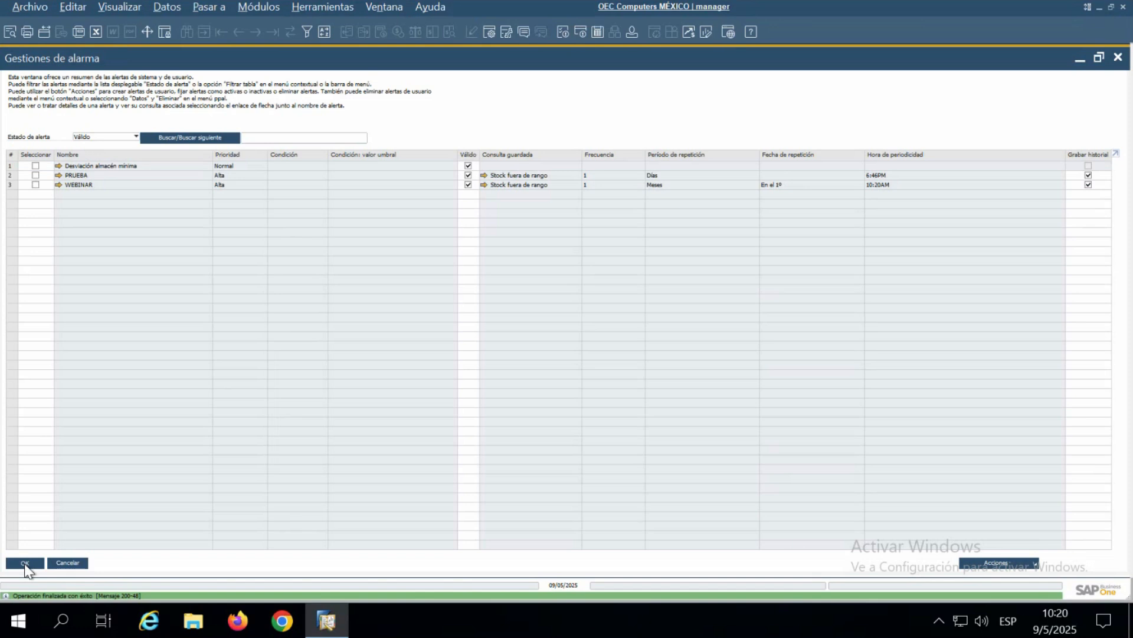
click(25, 563)
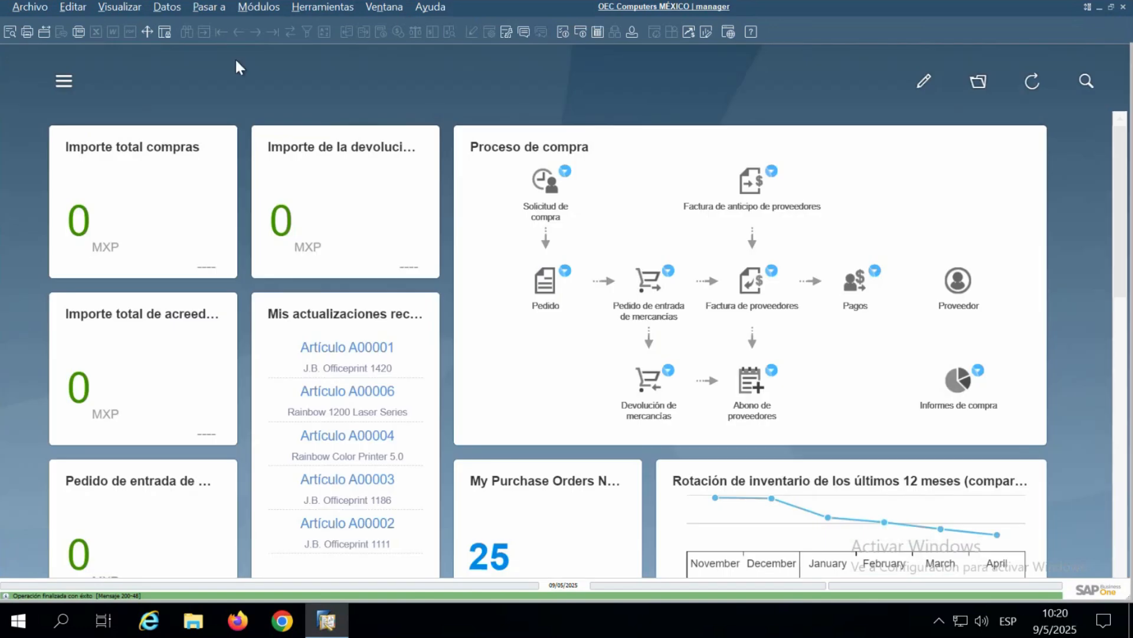
- Open the messages and alerts overview at full size and view the items listed in the PRUEBA alert
click(582, 32)
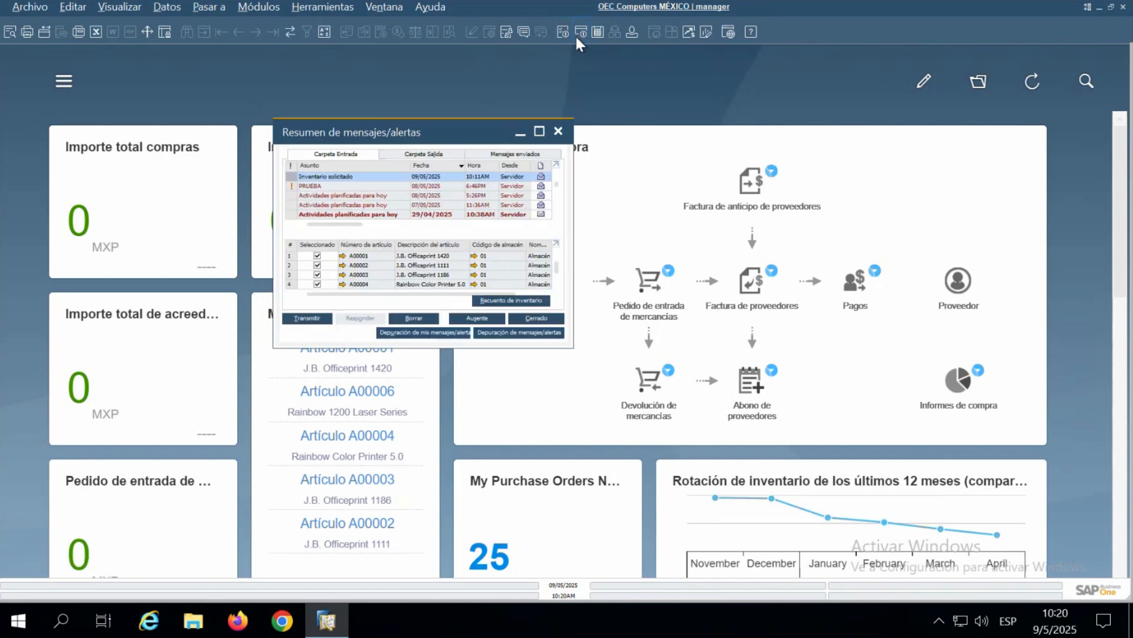
click(538, 135)
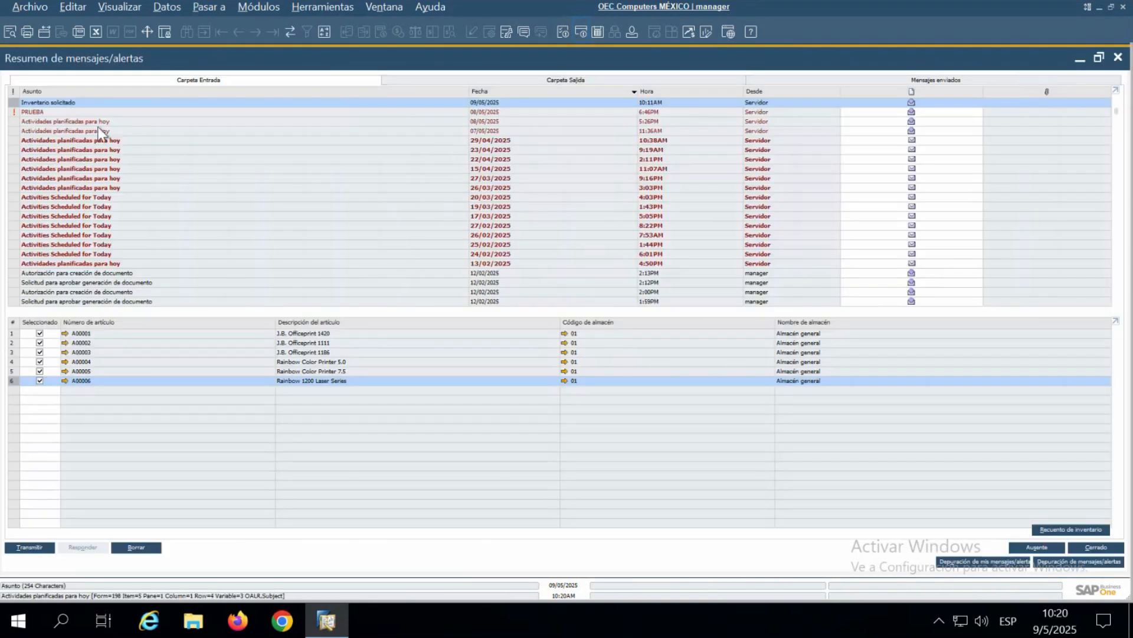
click(55, 111)
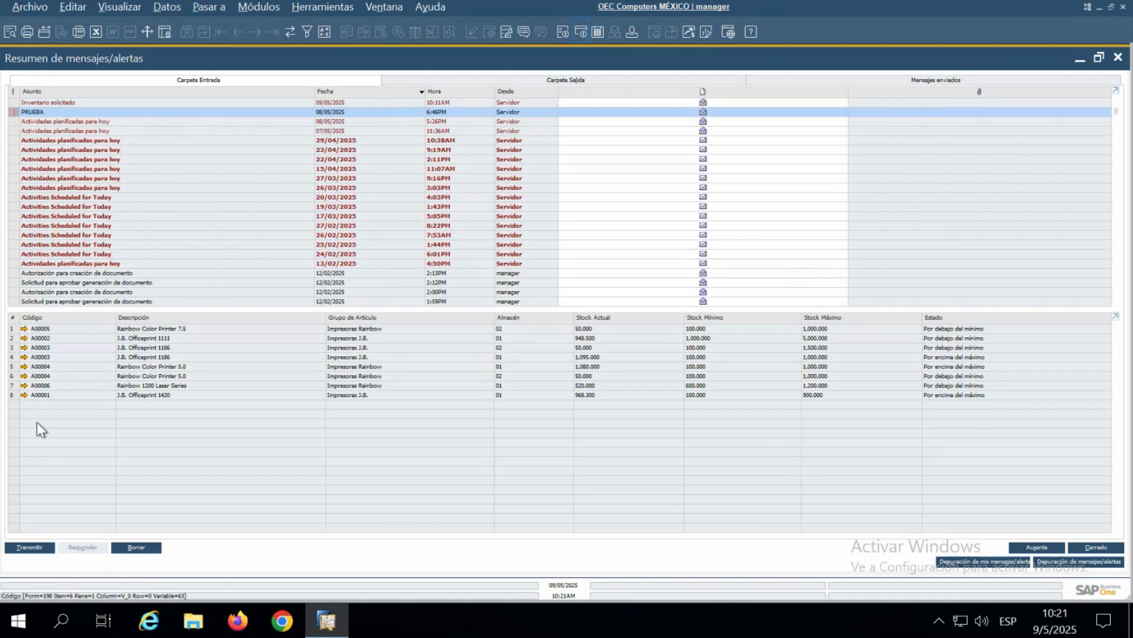
- Check the inventory data of item A00001 from the PRUEBA alert and close its master record
click(24, 394)
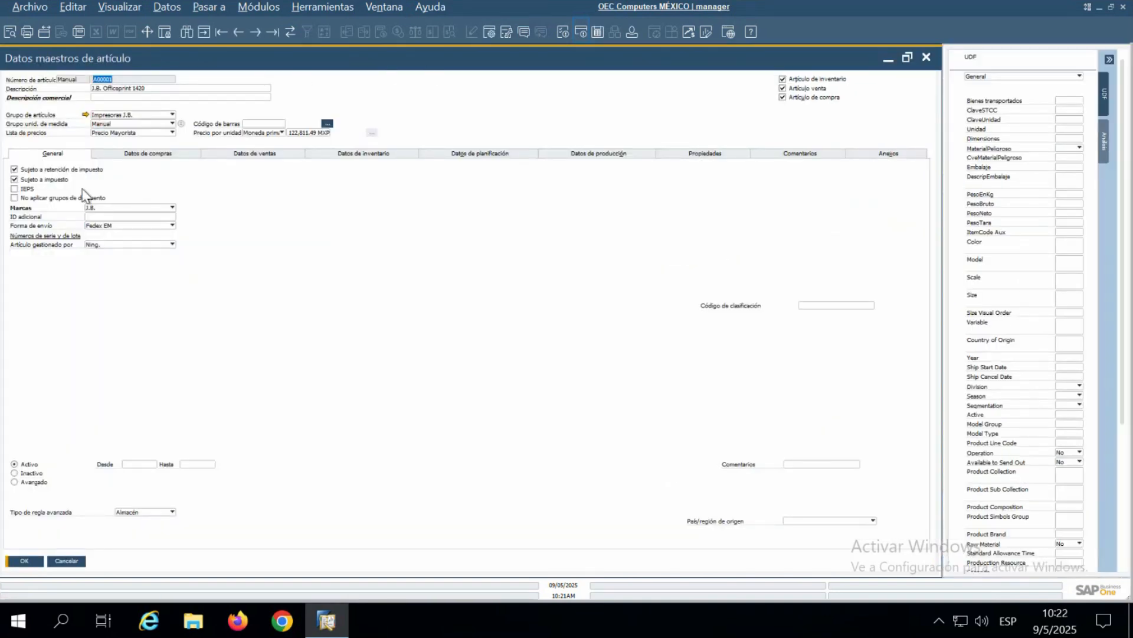
click(394, 155)
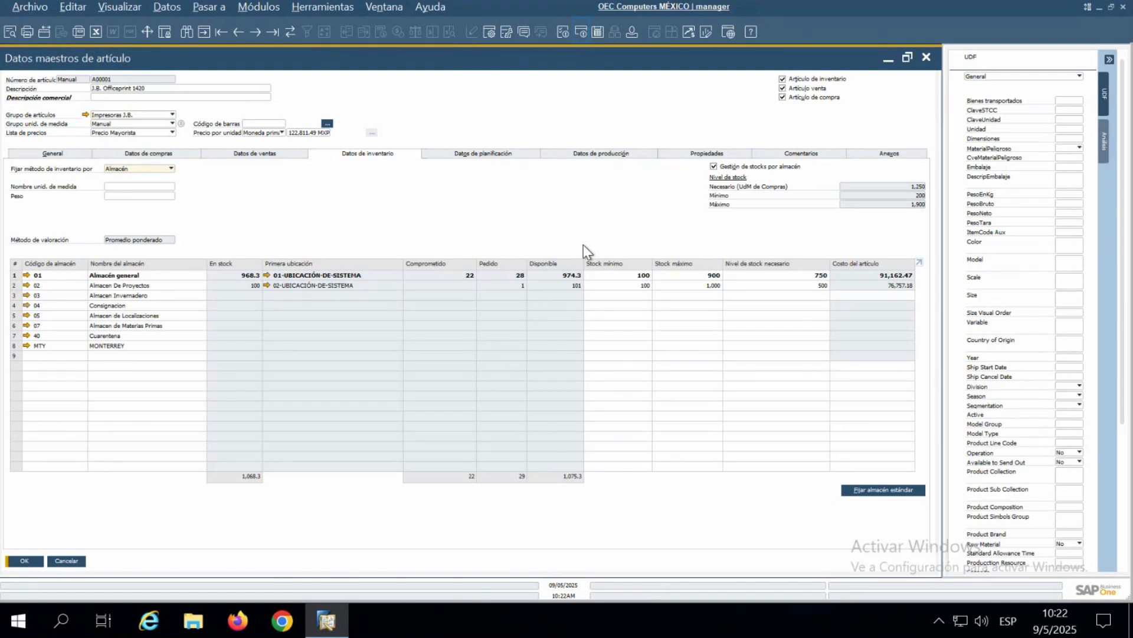
click(26, 560)
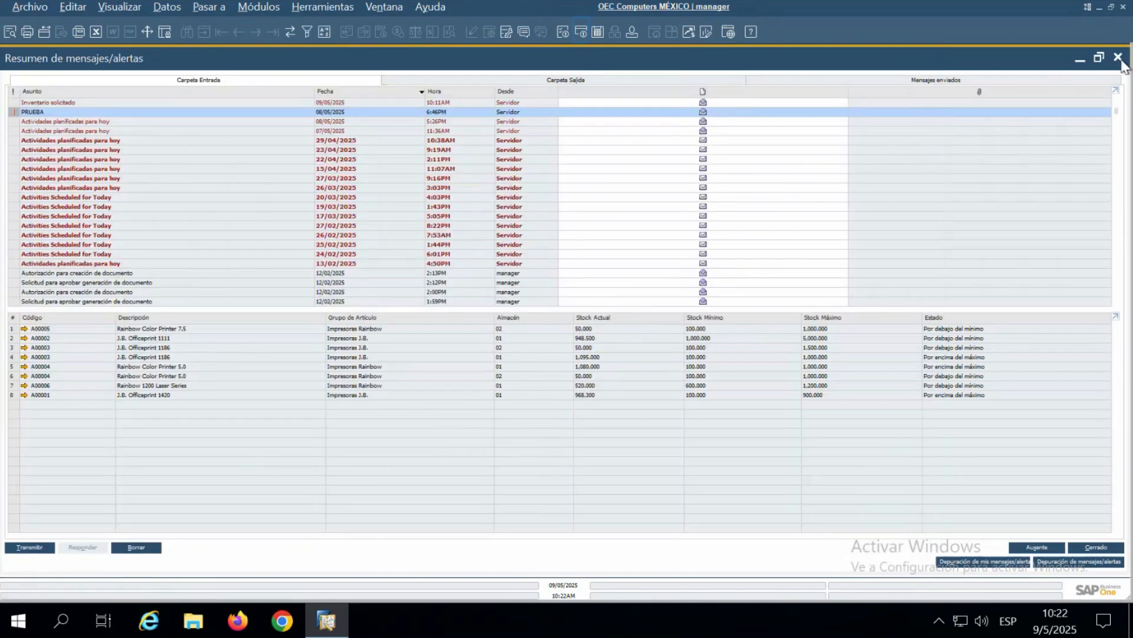
- Close the messages and alerts overview
click(1118, 57)
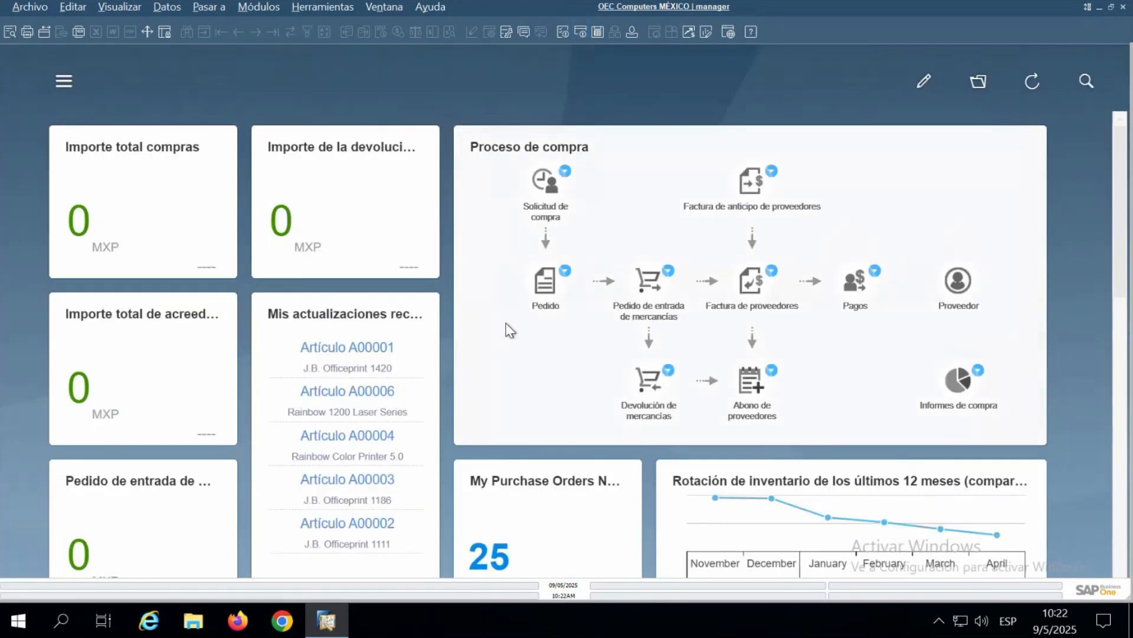
key(alt+Tab)
key(Right)
- Open the selection criteria of the inventory report Informe de auditoría de stock and move its window toward the middle of the workspace
click(274, 10)
mouse_move(322, 7)
mouse_move(274, 13)
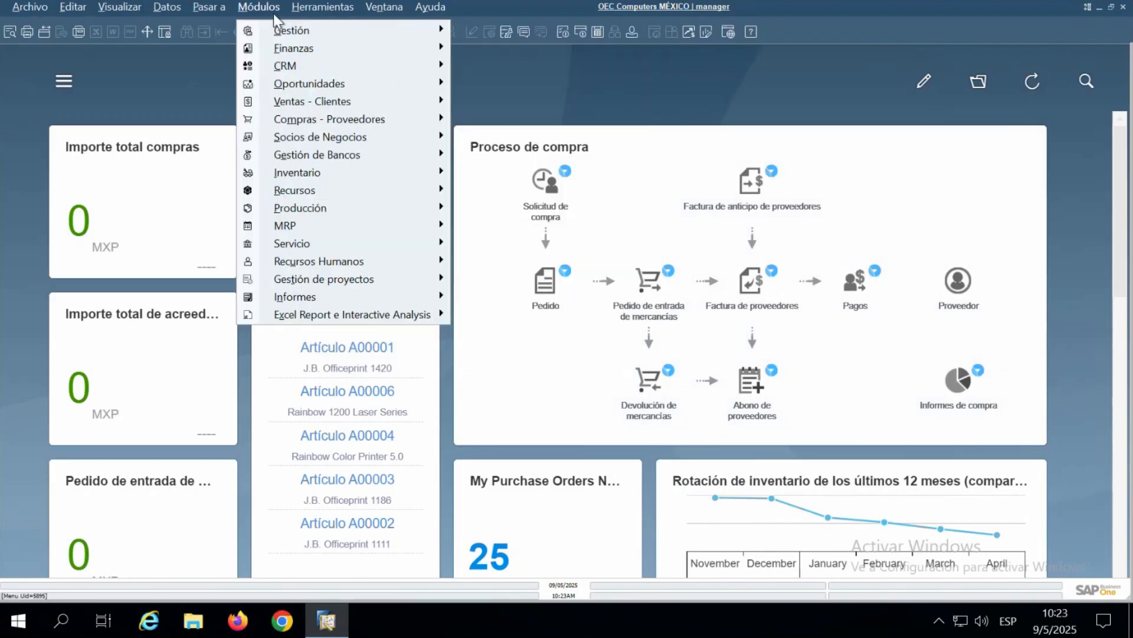
mouse_move(331, 172)
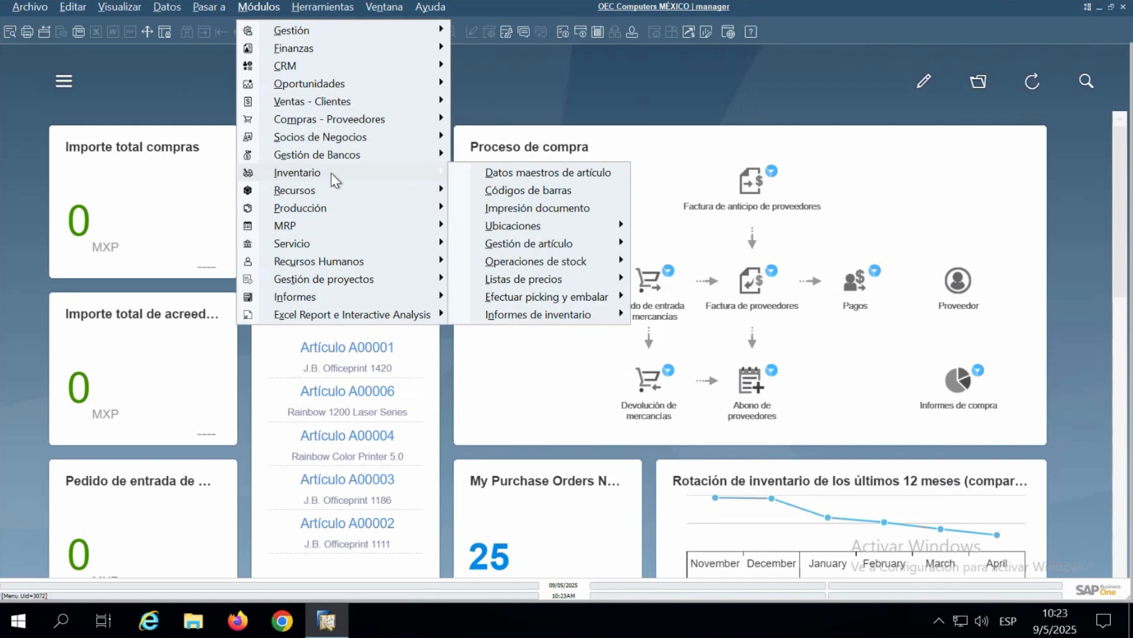
mouse_move(582, 264)
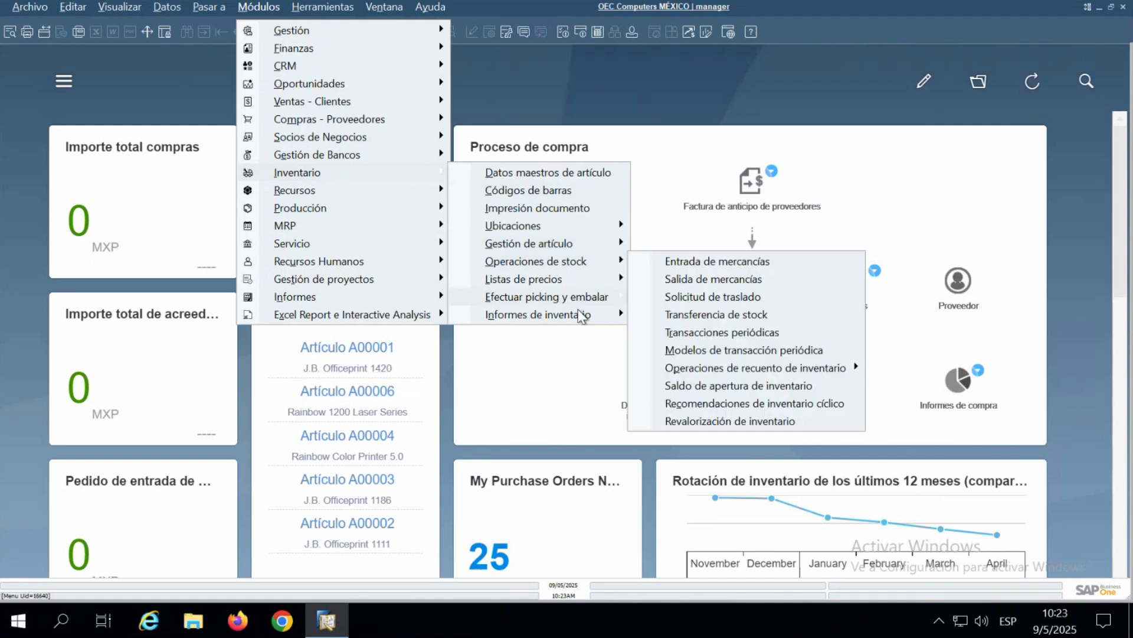
mouse_move(583, 316)
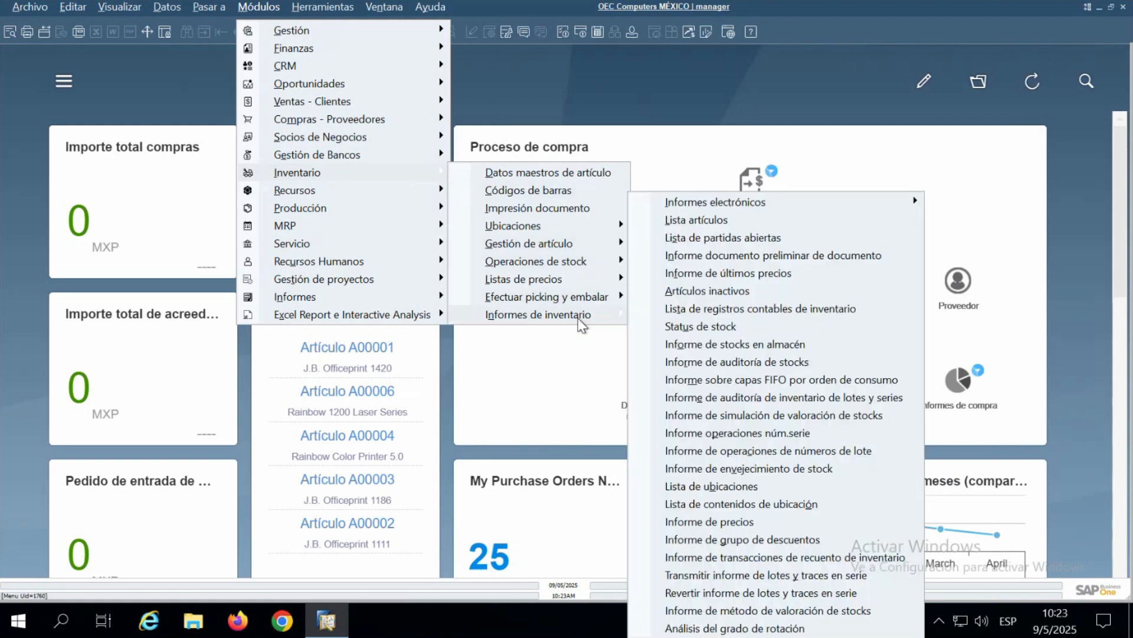
click(749, 361)
drag(431, 62, 625, 129)
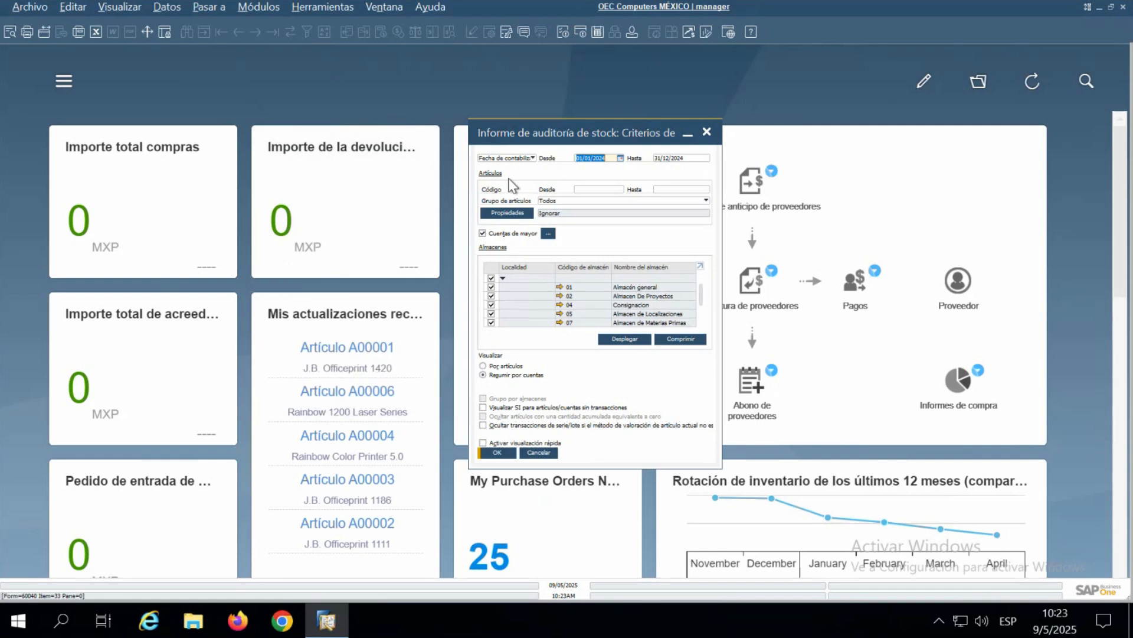
- View the date type options in the stock audit report criteria and close the criteria without running the report
click(532, 159)
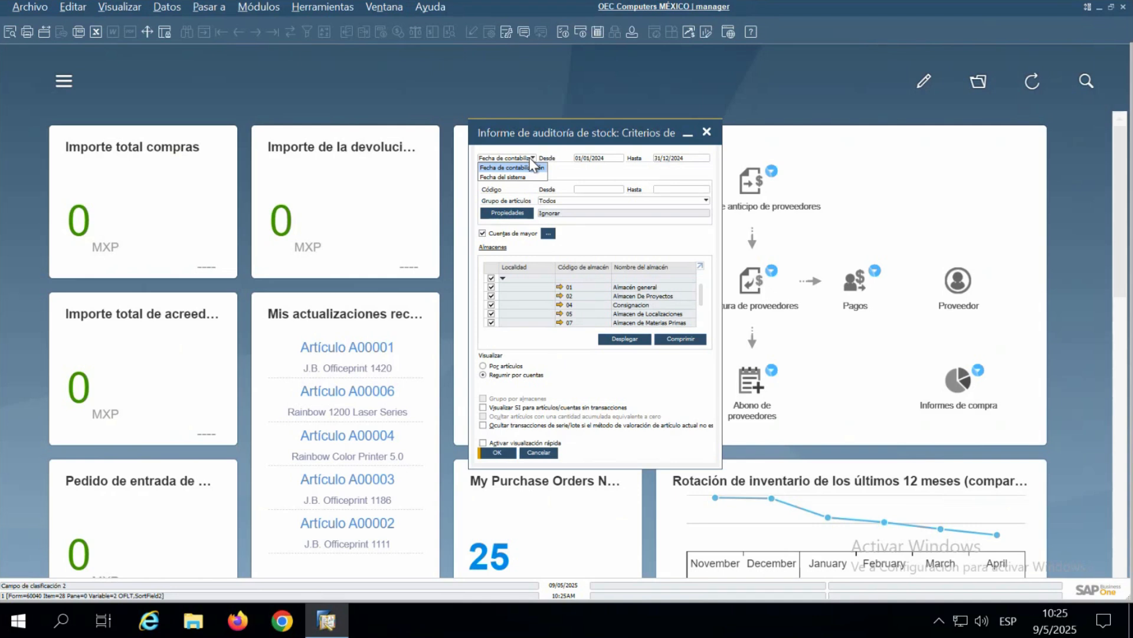
click(483, 235)
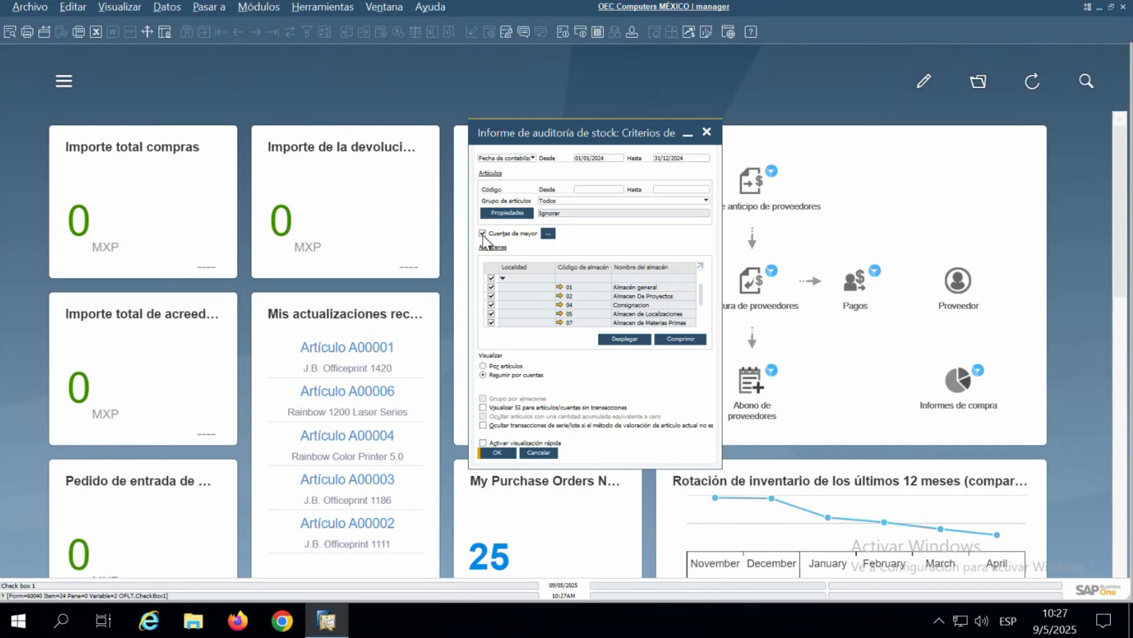
click(708, 133)
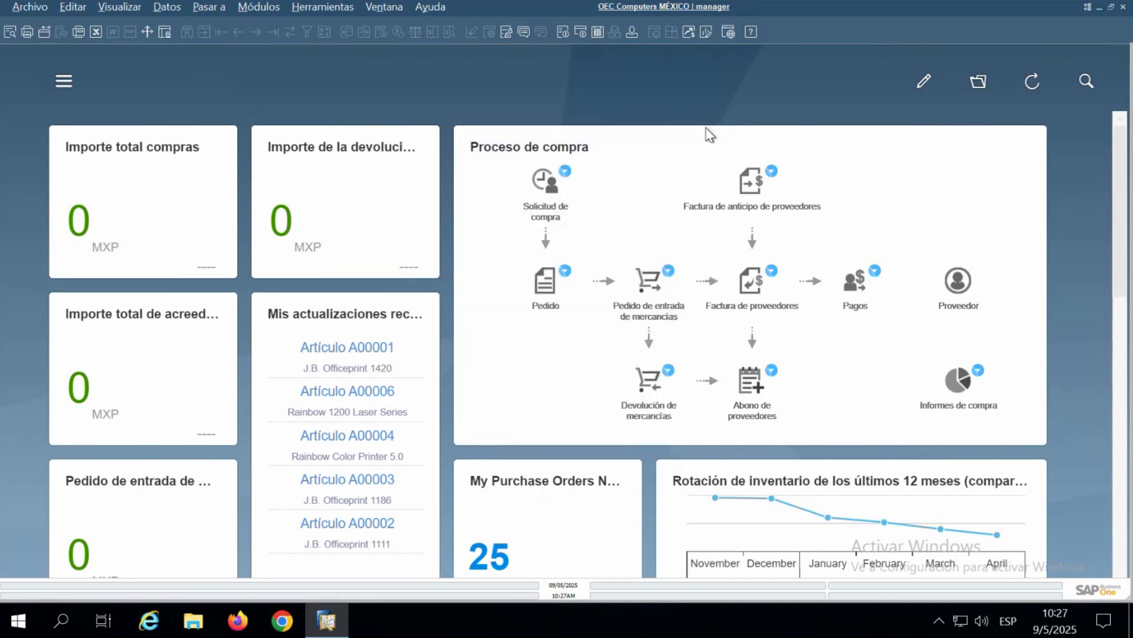